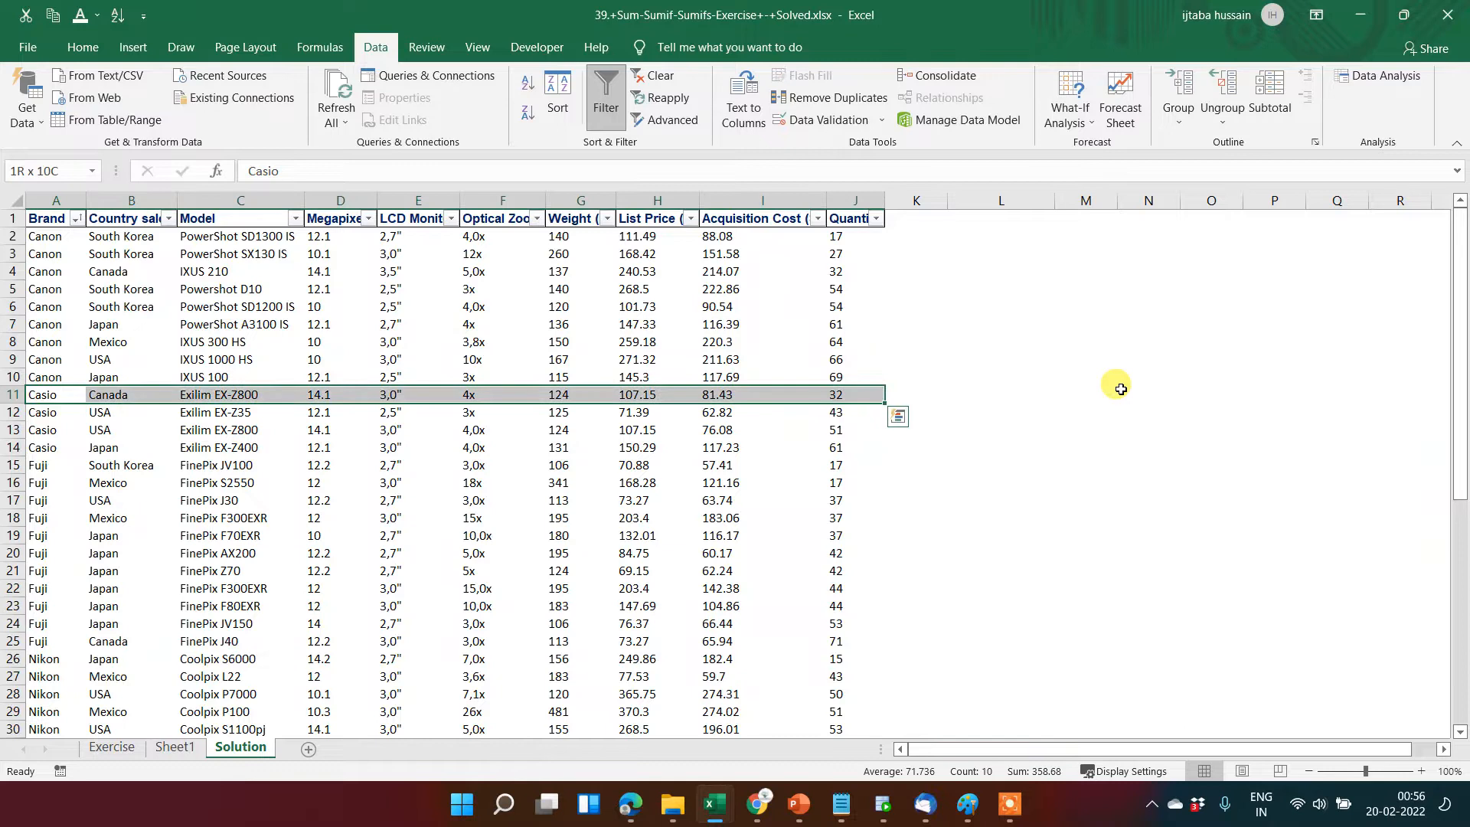
# Insert a blank row 11 between the Canon and Casio records and select the Canon brand cells above it.
pyautogui.hotkey('ctrl', 'shift', '+')
pyautogui.write('000')
pyautogui.press('Escape')
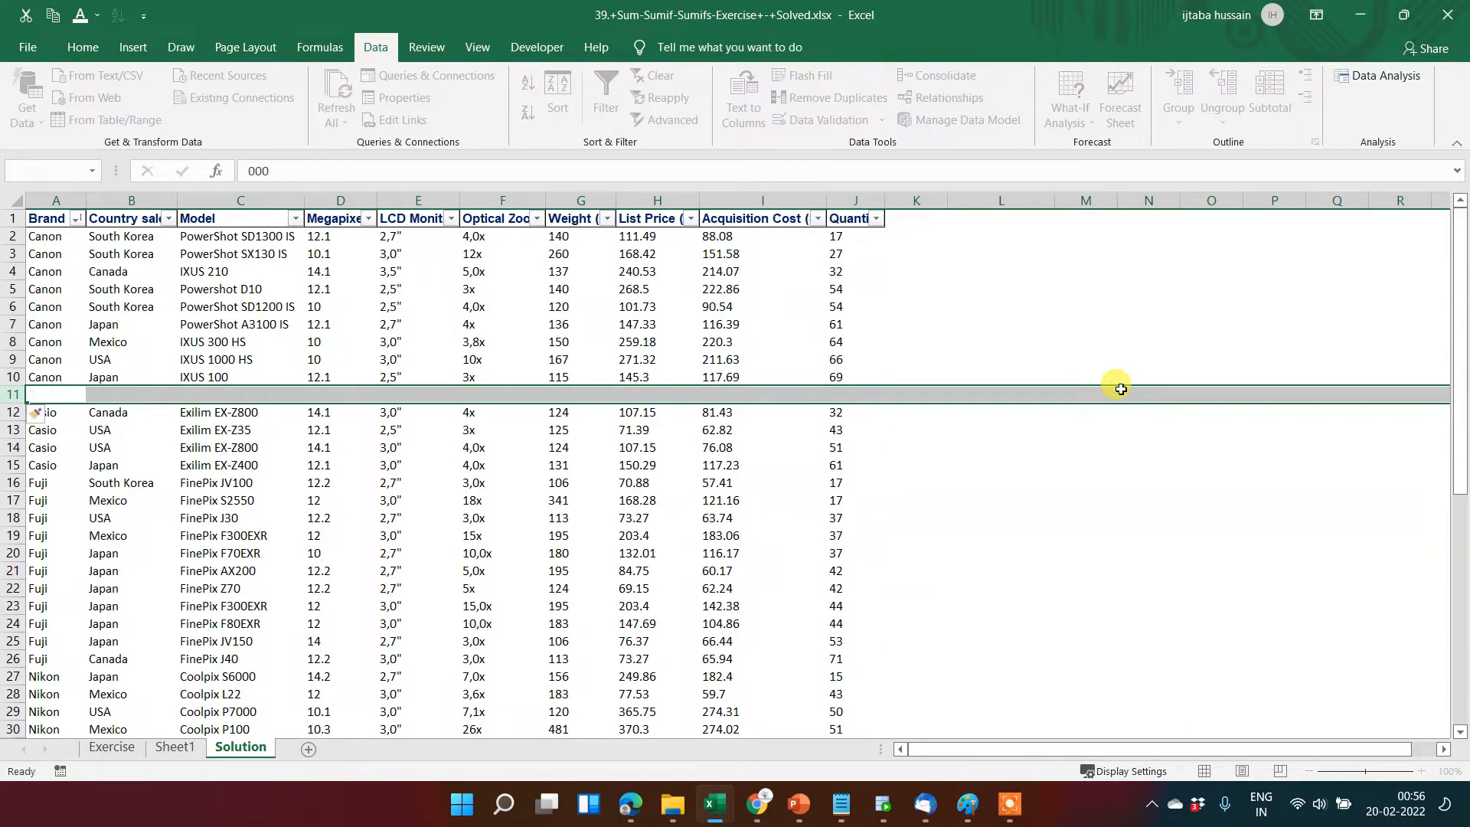
pyautogui.press('Right')
pyautogui.press('Right')
pyautogui.press('Right')
pyautogui.press('Right')
pyautogui.press('Home')
pyautogui.press('Up')
pyautogui.hotkey('ctrl', 'shift', 'Up')
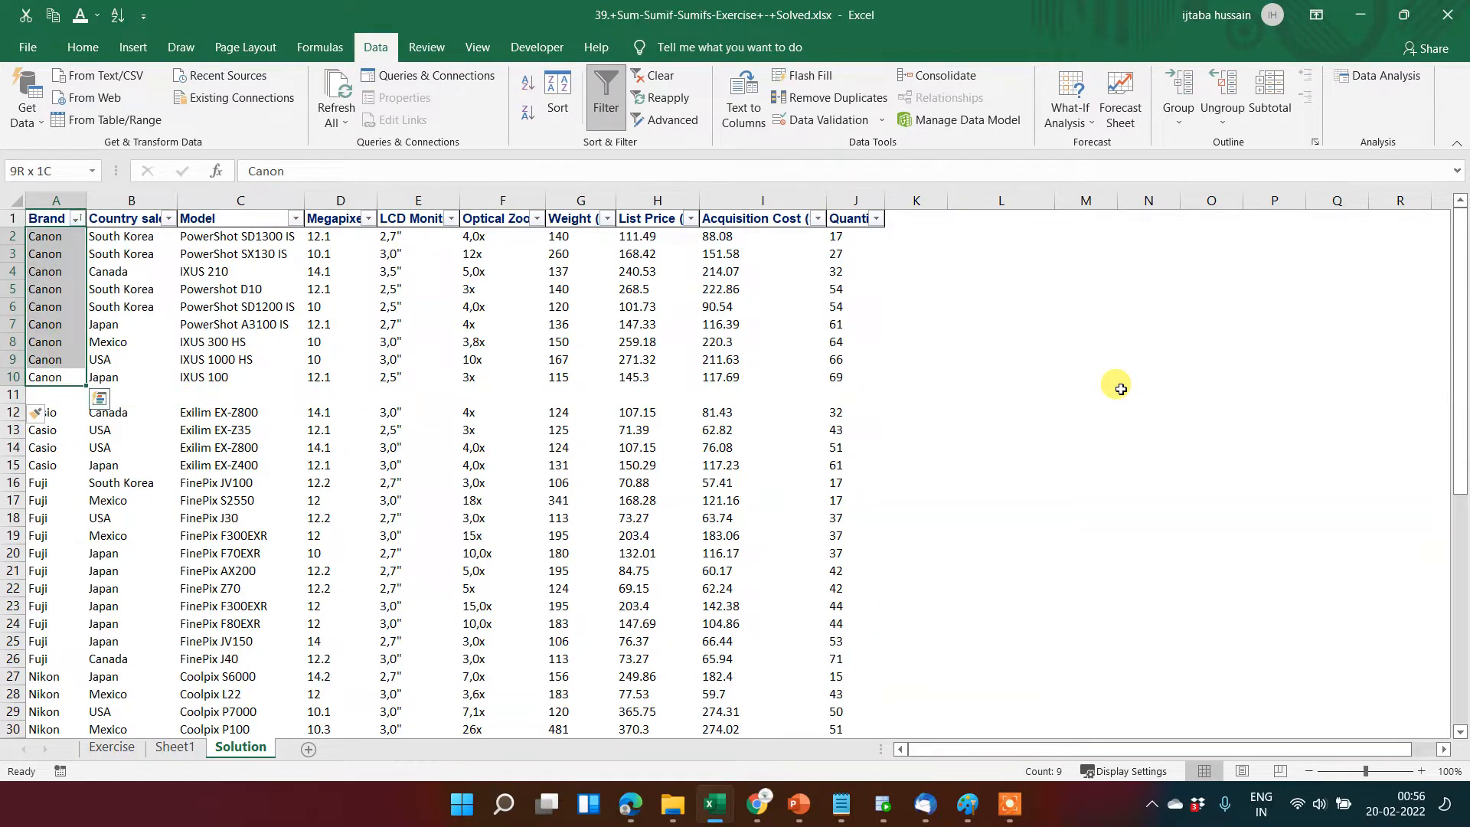
# Insert a blank row 16 between the Casio and Fuji records.
pyautogui.press('Down')
pyautogui.press('Down')
pyautogui.press('Down')
pyautogui.press('Down')
pyautogui.press('Down')
pyautogui.press('Down')
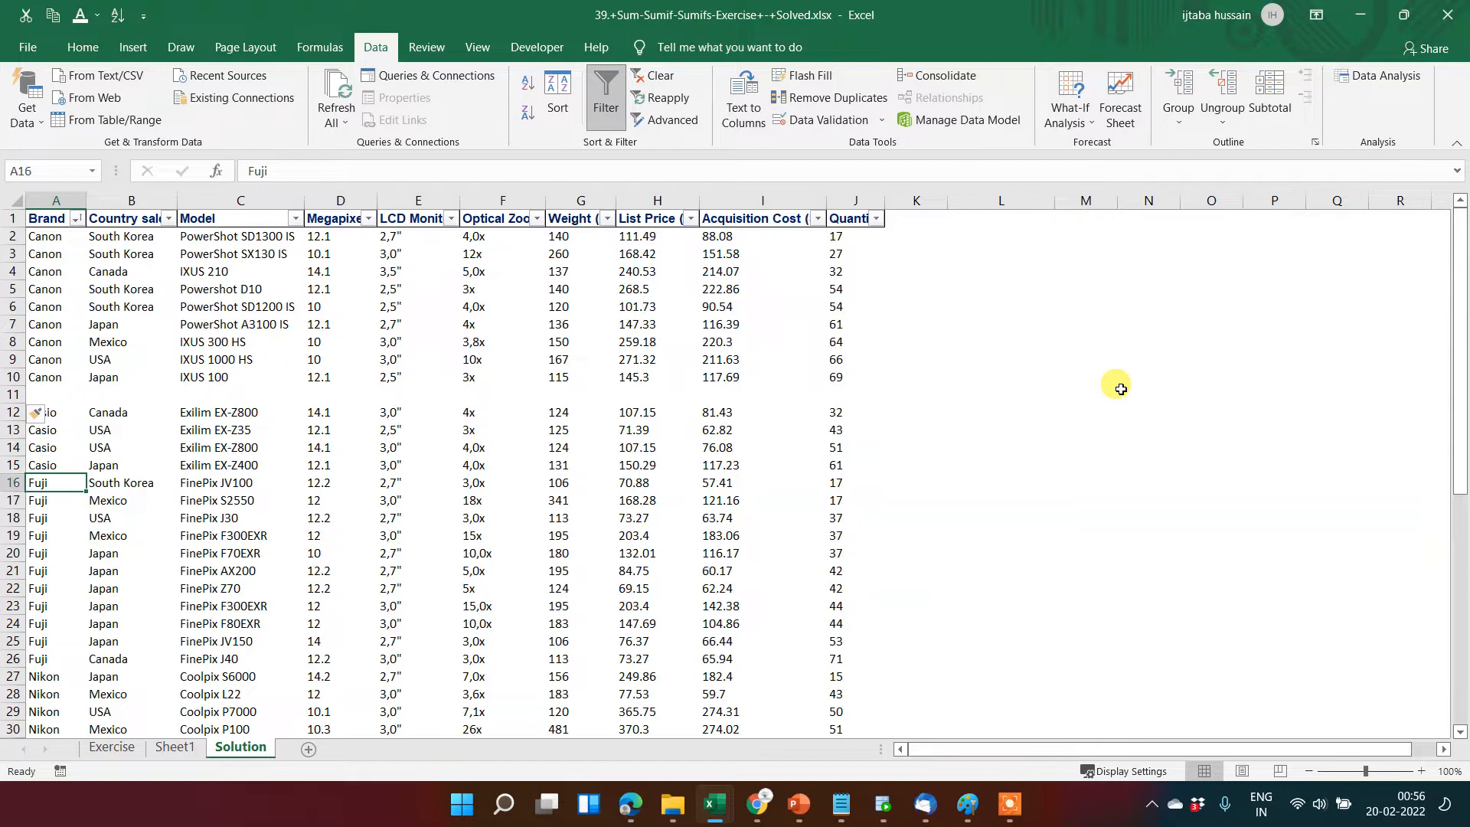
pyautogui.hotkey('shift', 'space')
pyautogui.hotkey('alt', 'shift', 'F10')
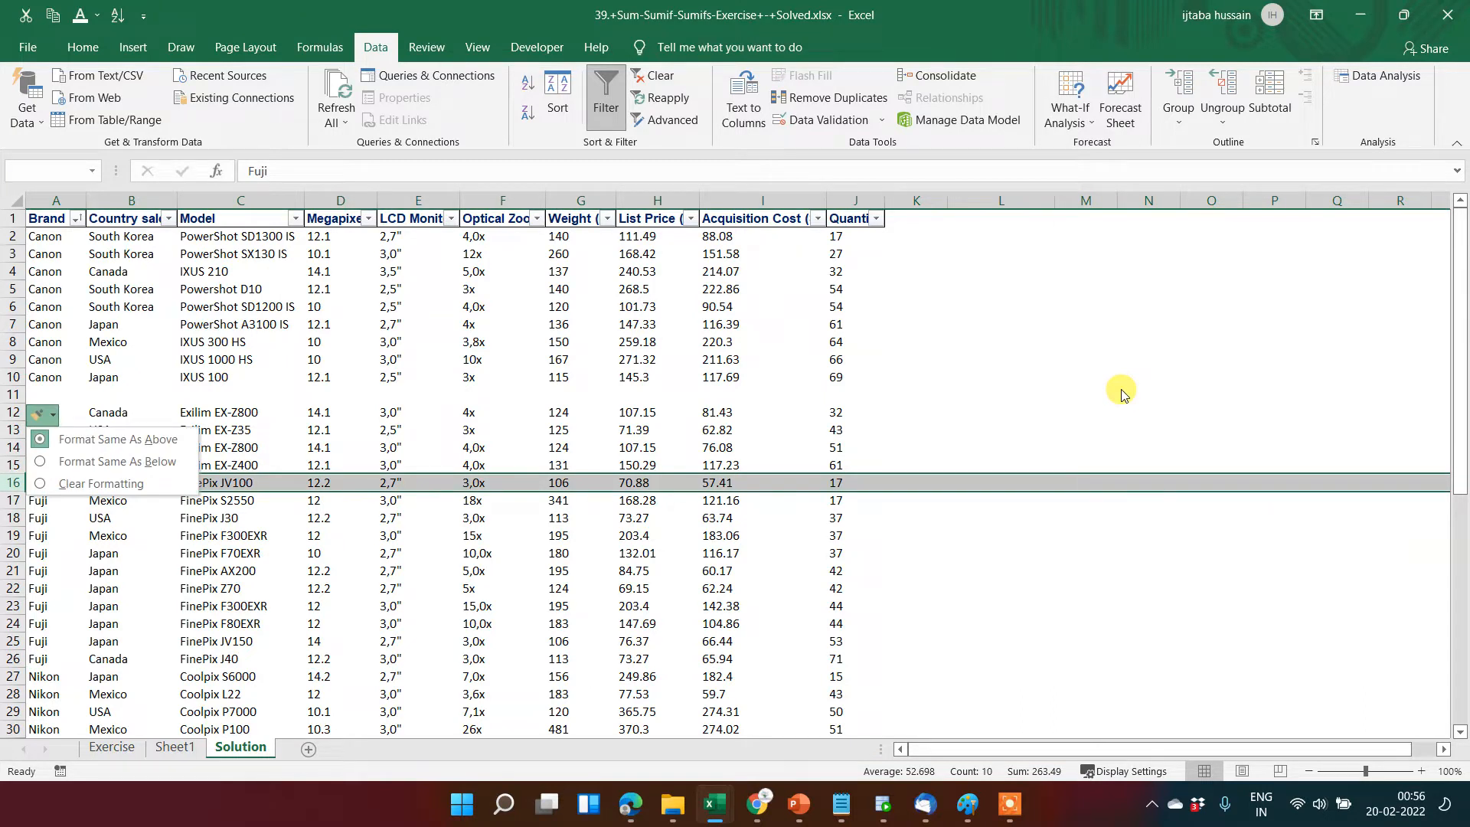
pyautogui.press('Escape')
pyautogui.hotkey('ctrl', 'shift', '+')
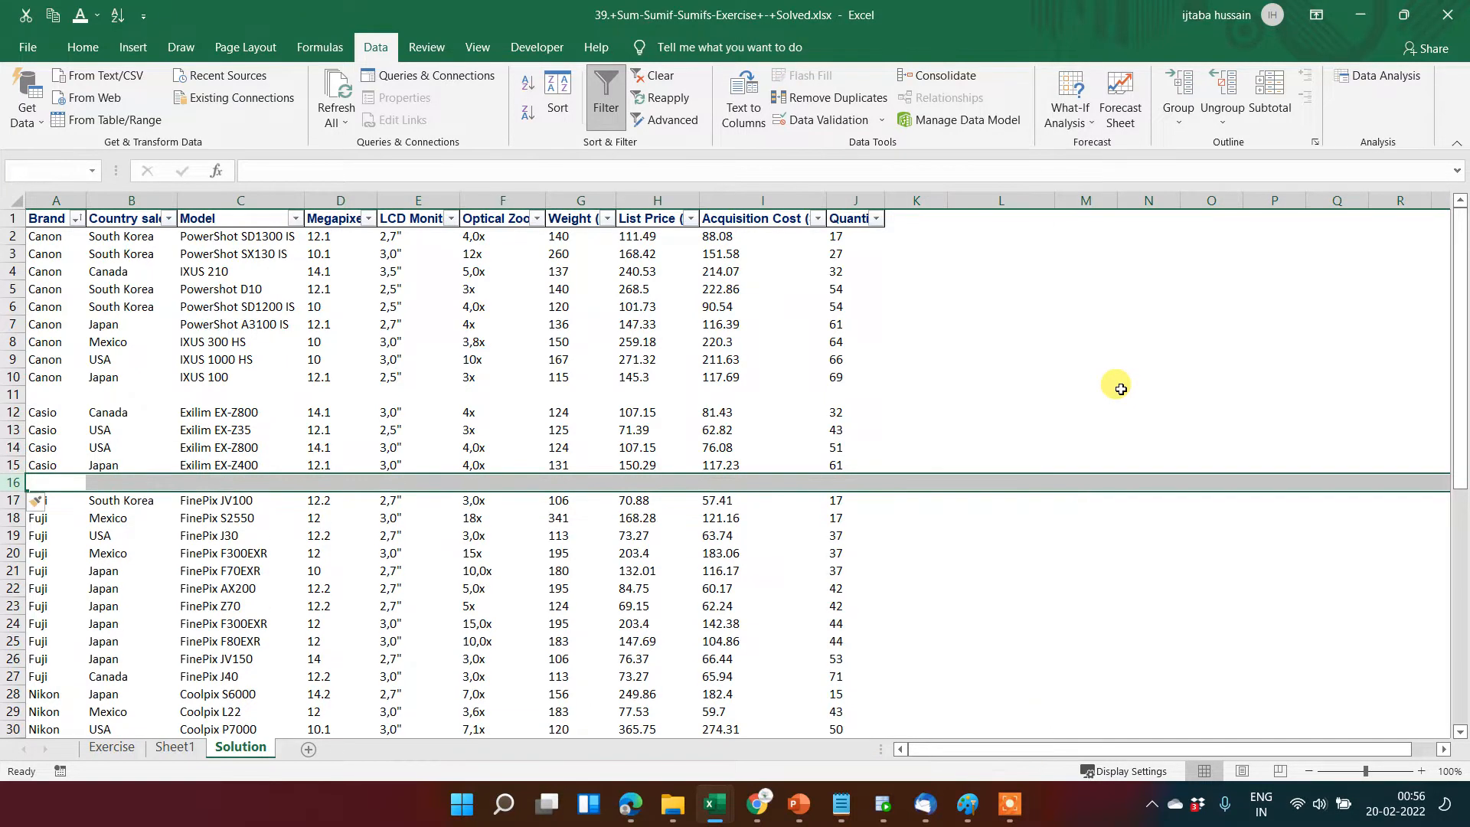
pyautogui.write('000')
pyautogui.press('Escape')
# Total the Casio quantities in cell J16 with =SUM(J12:J15) and make the result bold.
pyautogui.press('Right')
pyautogui.press('Right')
pyautogui.press('Right')
pyautogui.press('Right')
pyautogui.press('Right')
pyautogui.press('Right')
pyautogui.press('Right')
pyautogui.press('Right')
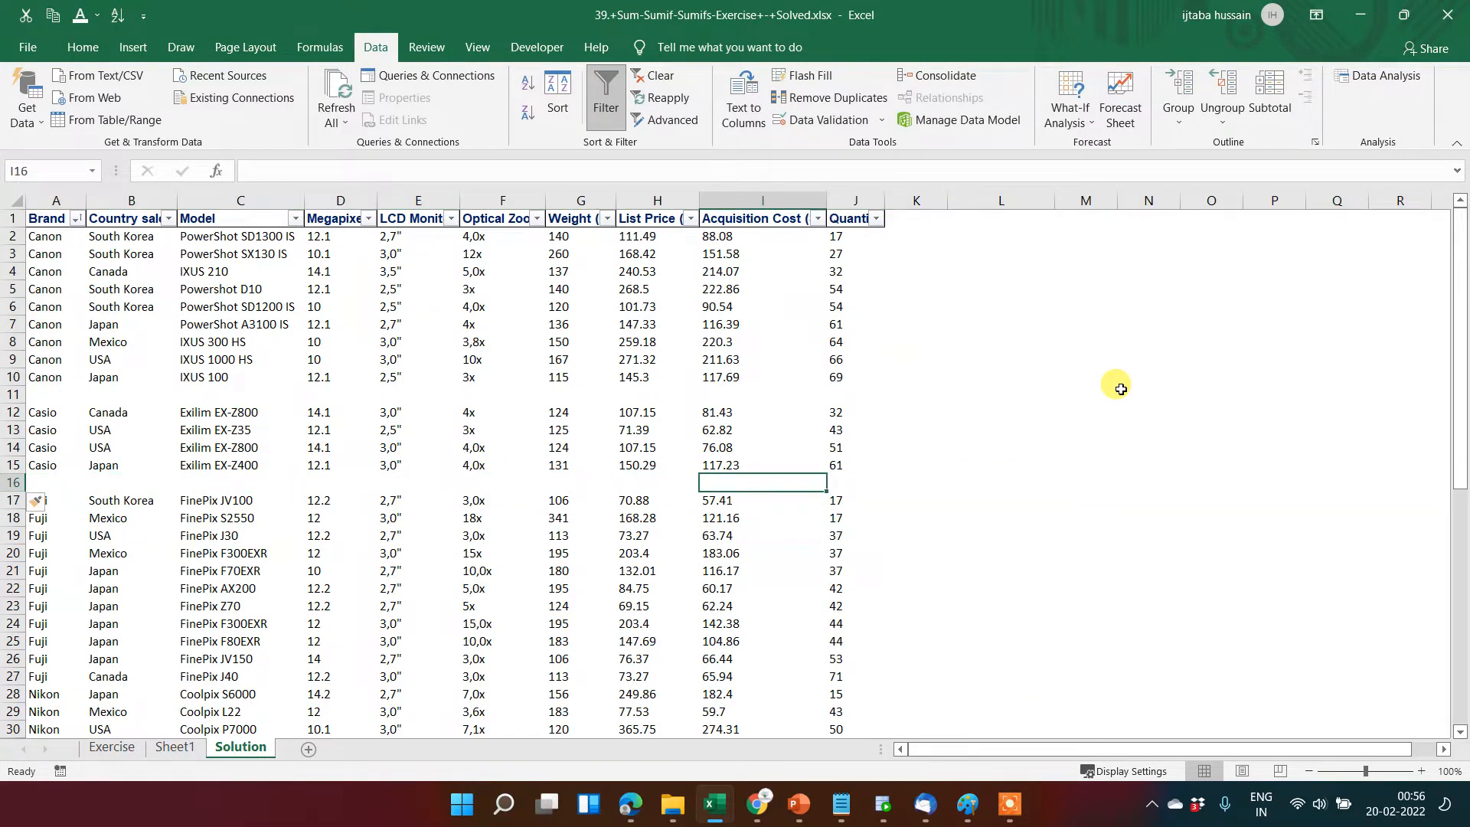
pyautogui.press('Right')
pyautogui.write('=sum')
pyautogui.press('Tab')
pyautogui.press('Up')
pyautogui.hotkey('shift', 'Up')
pyautogui.hotkey('shift', 'Up')
pyautogui.hotkey('shift', 'Up')
pyautogui.press('Return')
pyautogui.press('Up')
pyautogui.press('Up')
pyautogui.press('Up')
pyautogui.press('Down')
pyautogui.press('Down')
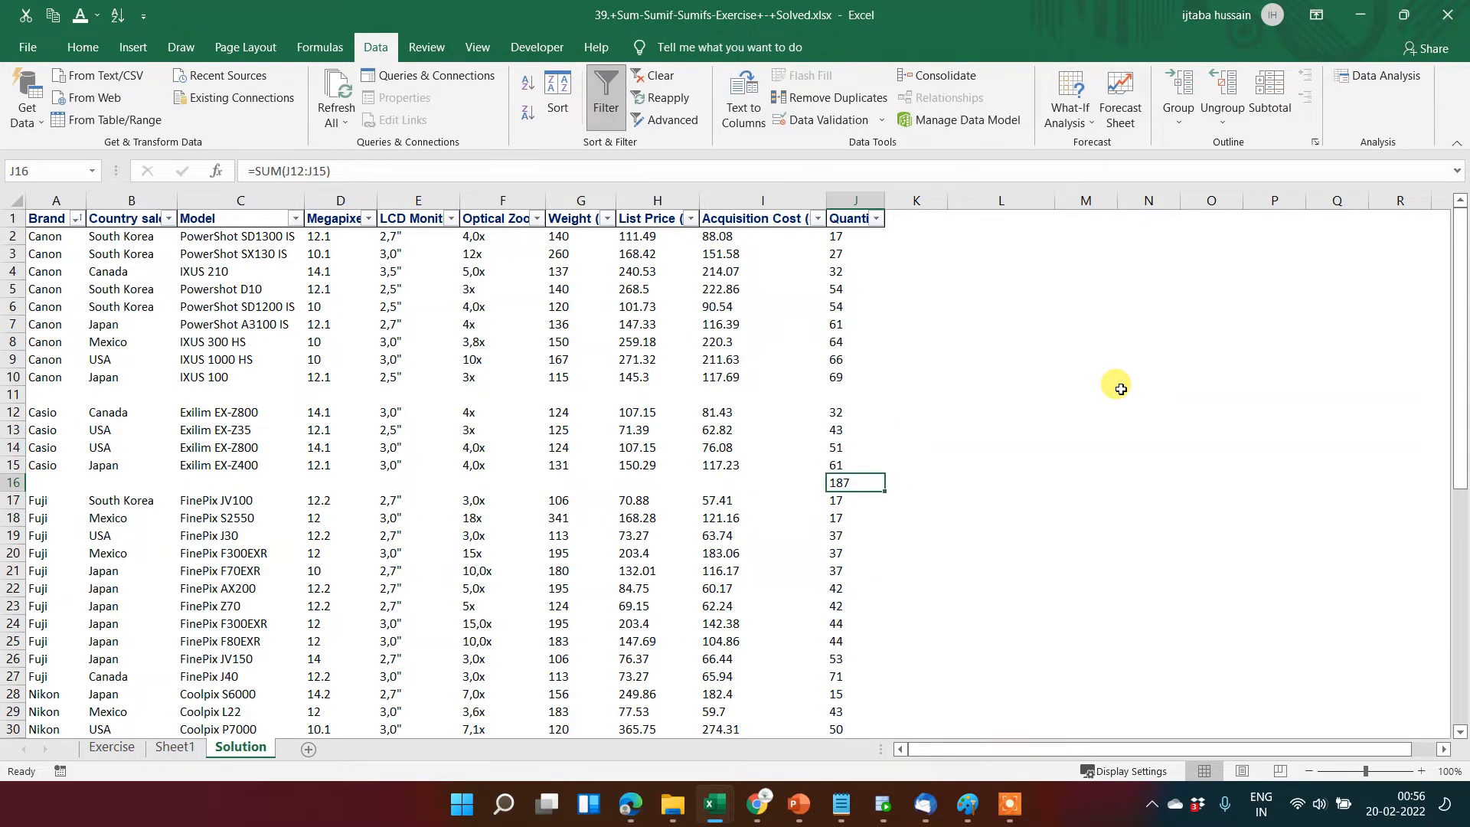
# Total the Canon quantities in cell J11 with =SUM(J2:J10).
pyautogui.press('Up')
pyautogui.press('Up')
pyautogui.press('Up')
pyautogui.press('Up')
pyautogui.press('Up')
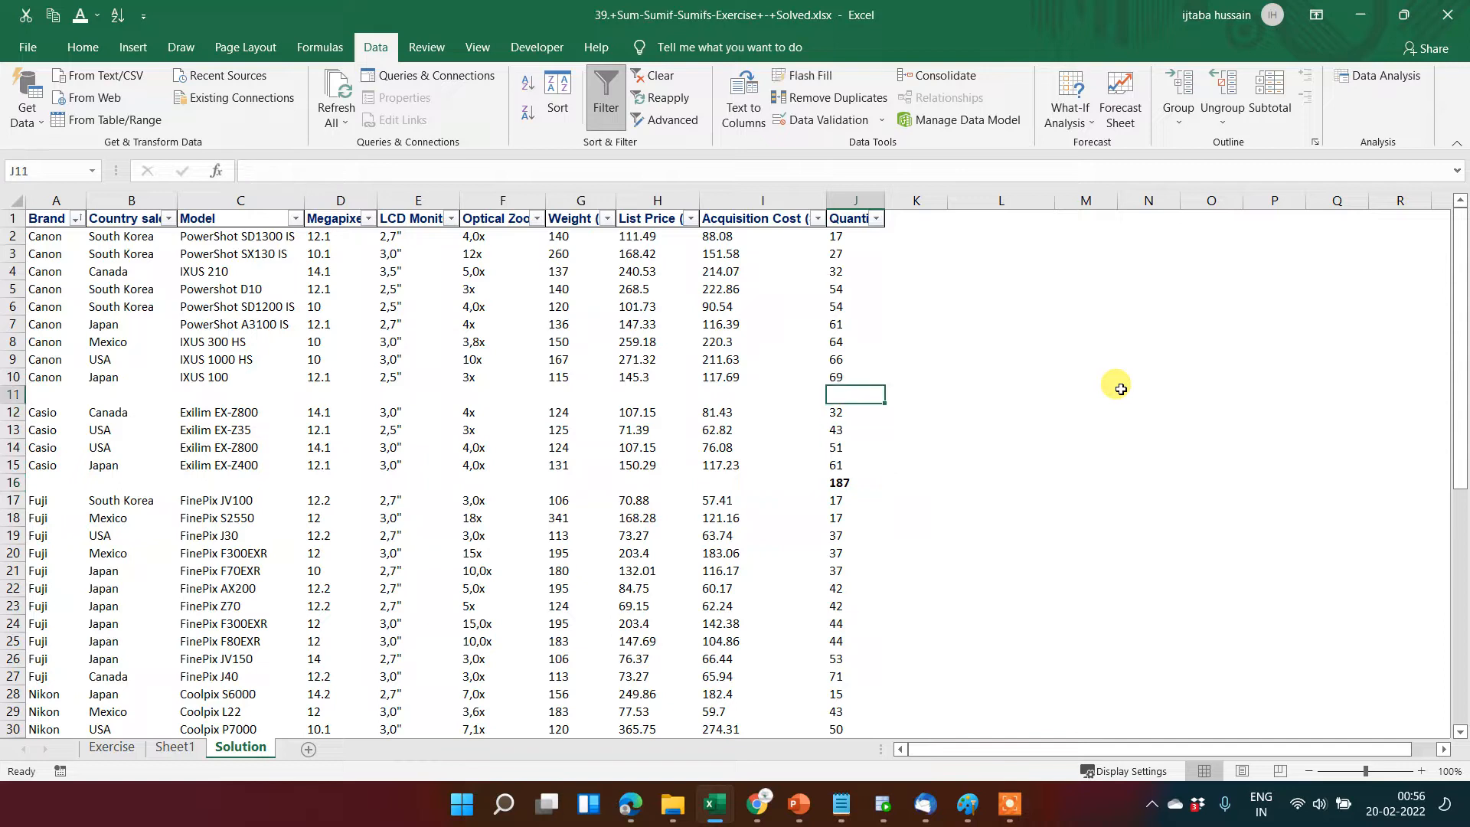
pyautogui.write('=SUM(')
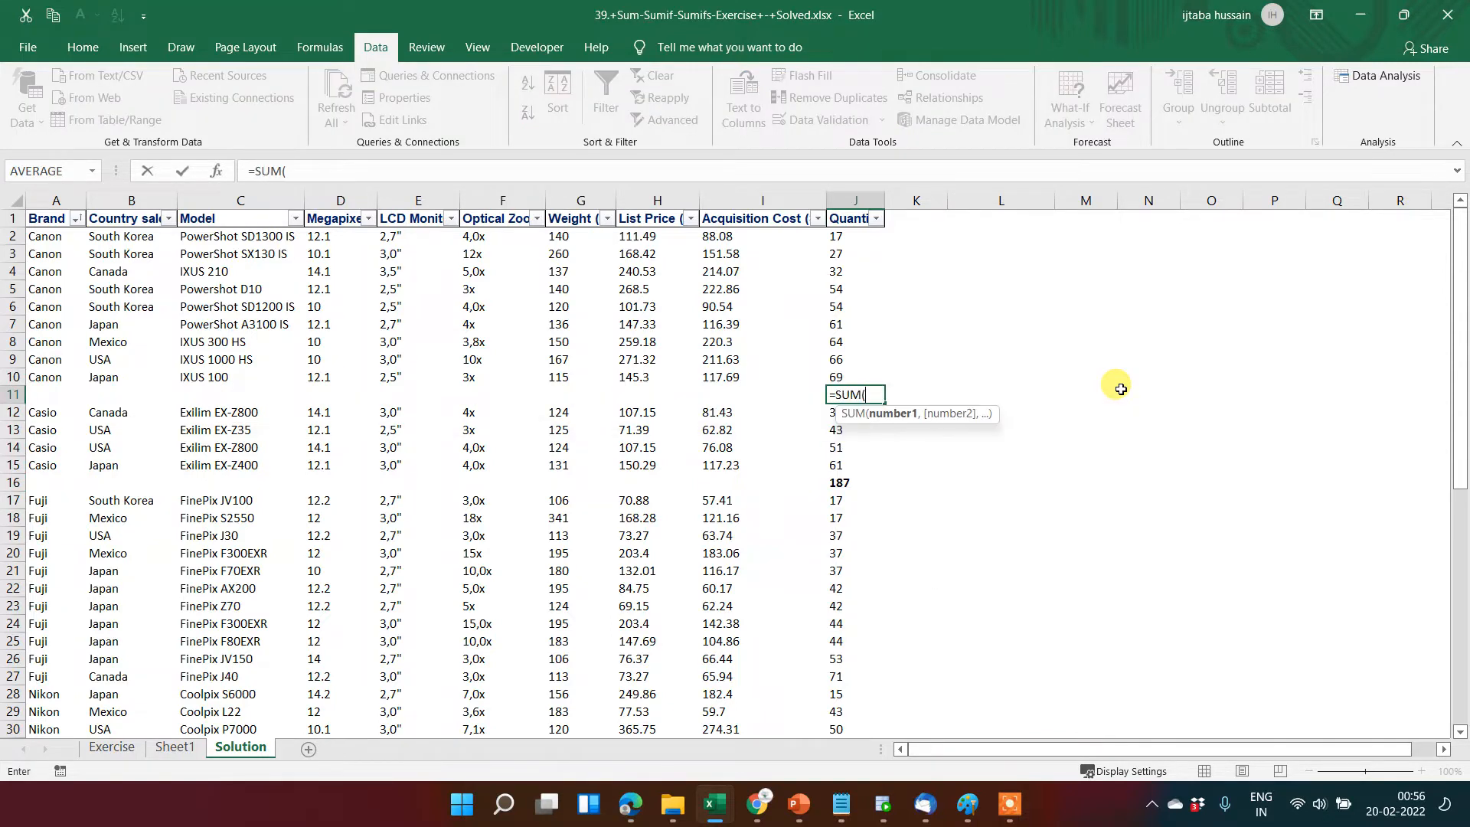
pyautogui.press('Up')
pyautogui.hotkey('shift', 'Up')
pyautogui.hotkey('shift', 'Up')
pyautogui.hotkey('shift', 'Up')
pyautogui.hotkey('shift', 'Up')
pyautogui.hotkey('shift', 'Up')
pyautogui.hotkey('shift', 'Up')
pyautogui.hotkey('shift', 'Up')
pyautogui.hotkey('shift', 'Up')
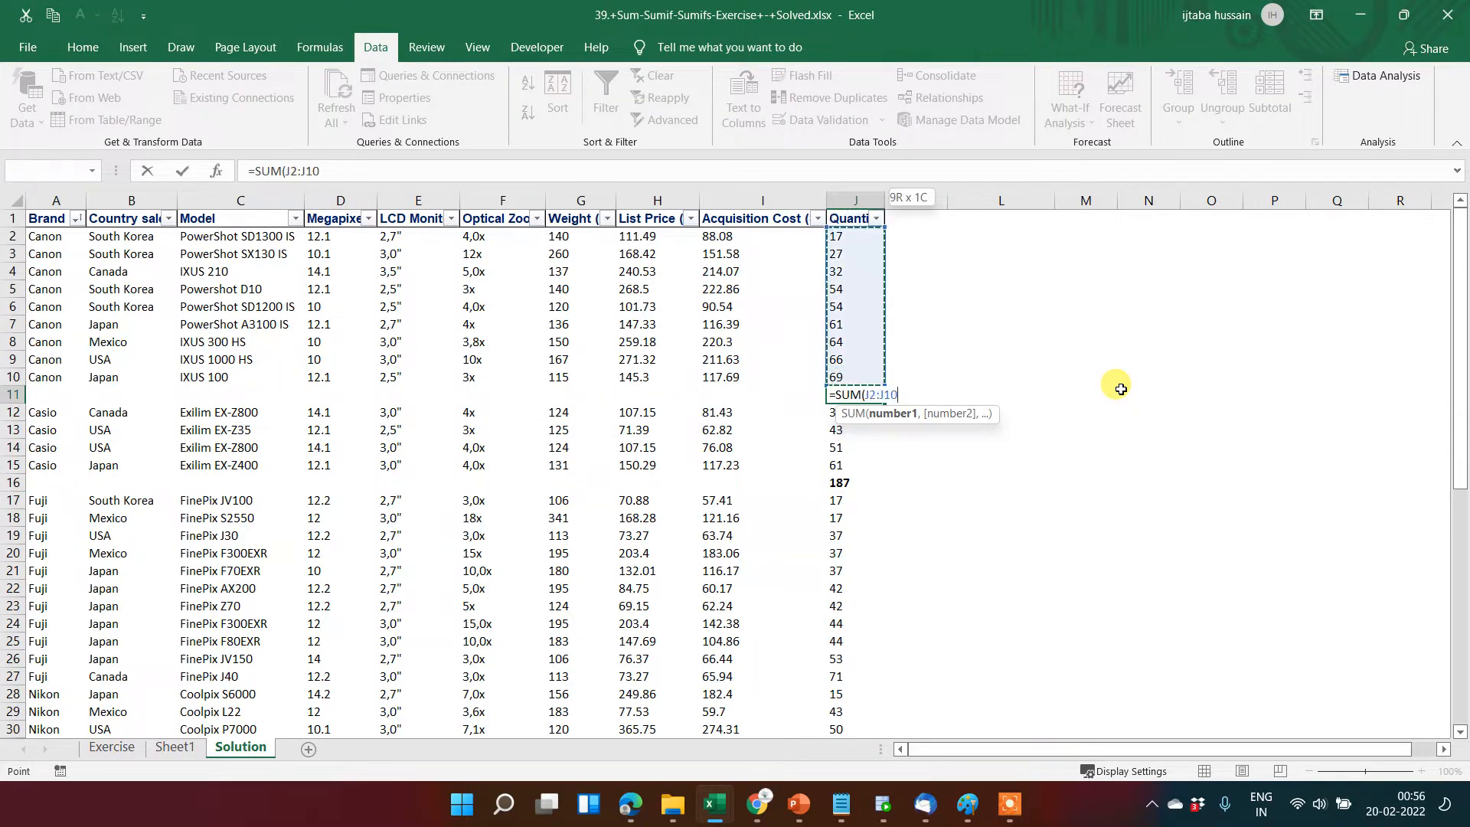
pyautogui.press('Return')
pyautogui.press('Up')
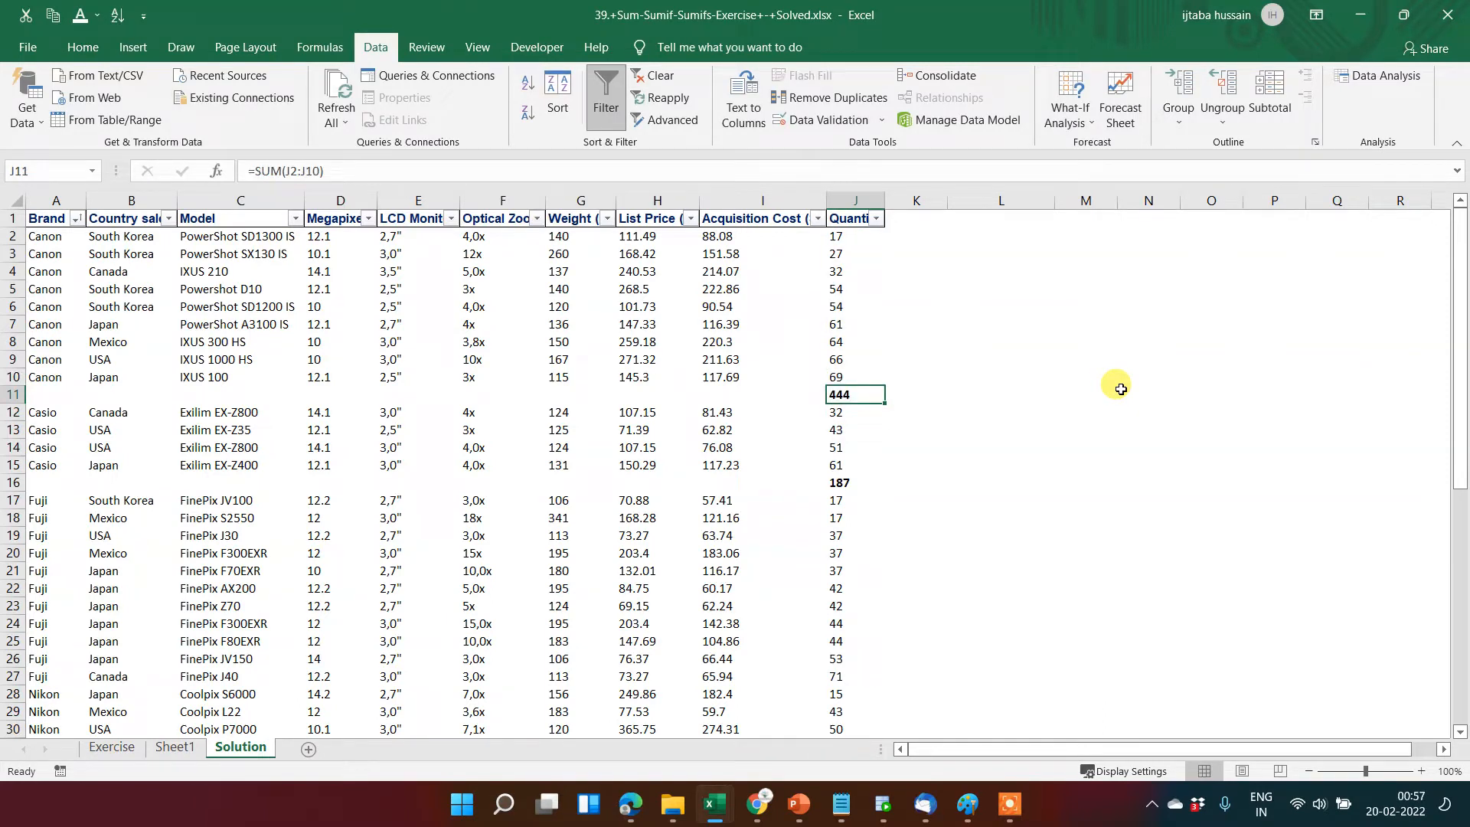
# Review the manually entered Canon and Casio quantity totals and the records around them.
pyautogui.press('Down')
pyautogui.press('Down')
pyautogui.press('Down')
pyautogui.press('Down')
pyautogui.press('Down')
pyautogui.press('Down')
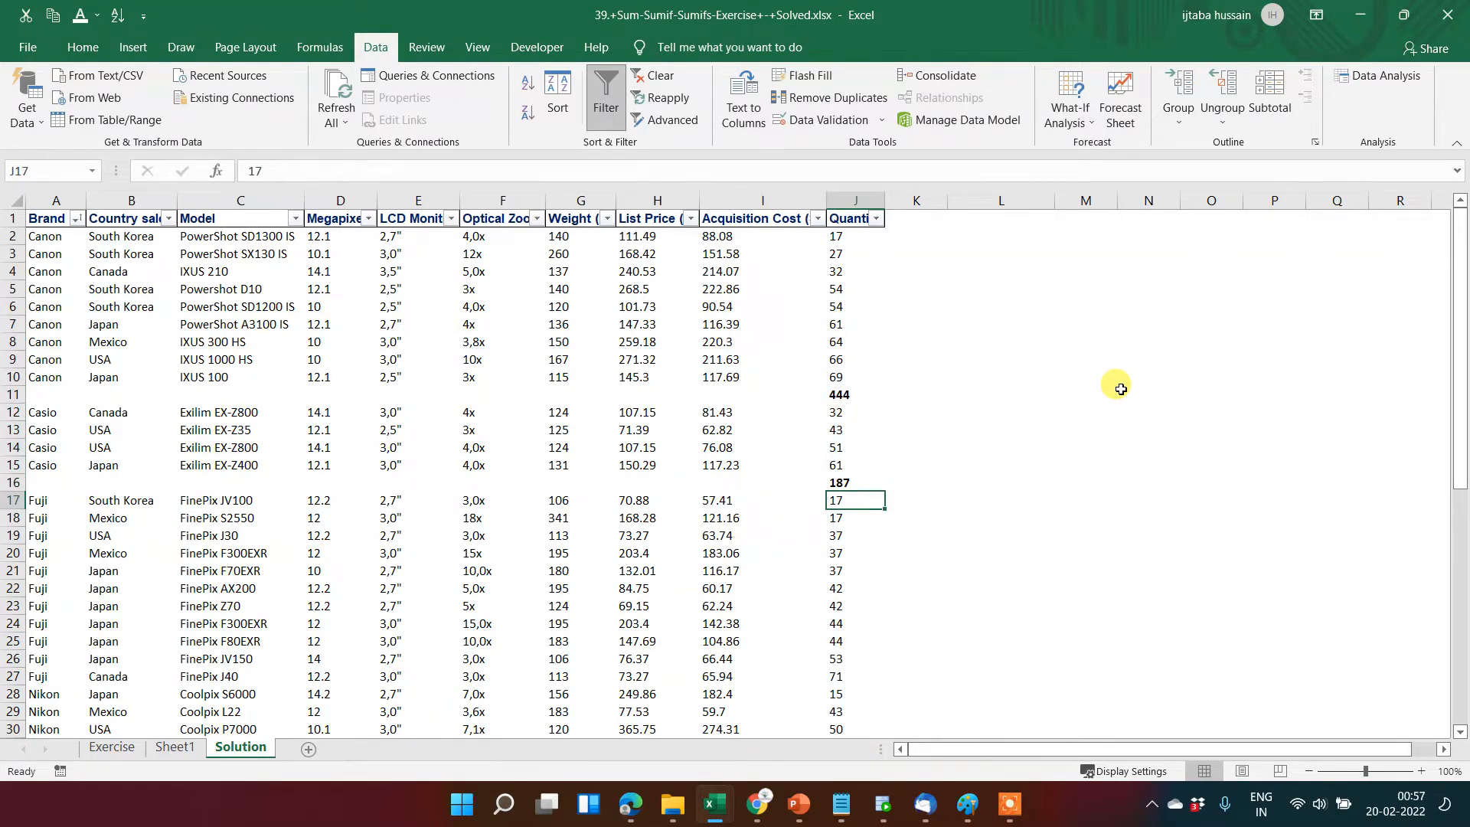
pyautogui.press('Up')
pyautogui.press('Up')
pyautogui.press('Up')
pyautogui.press('Up')
pyautogui.press('Up')
pyautogui.press('Up')
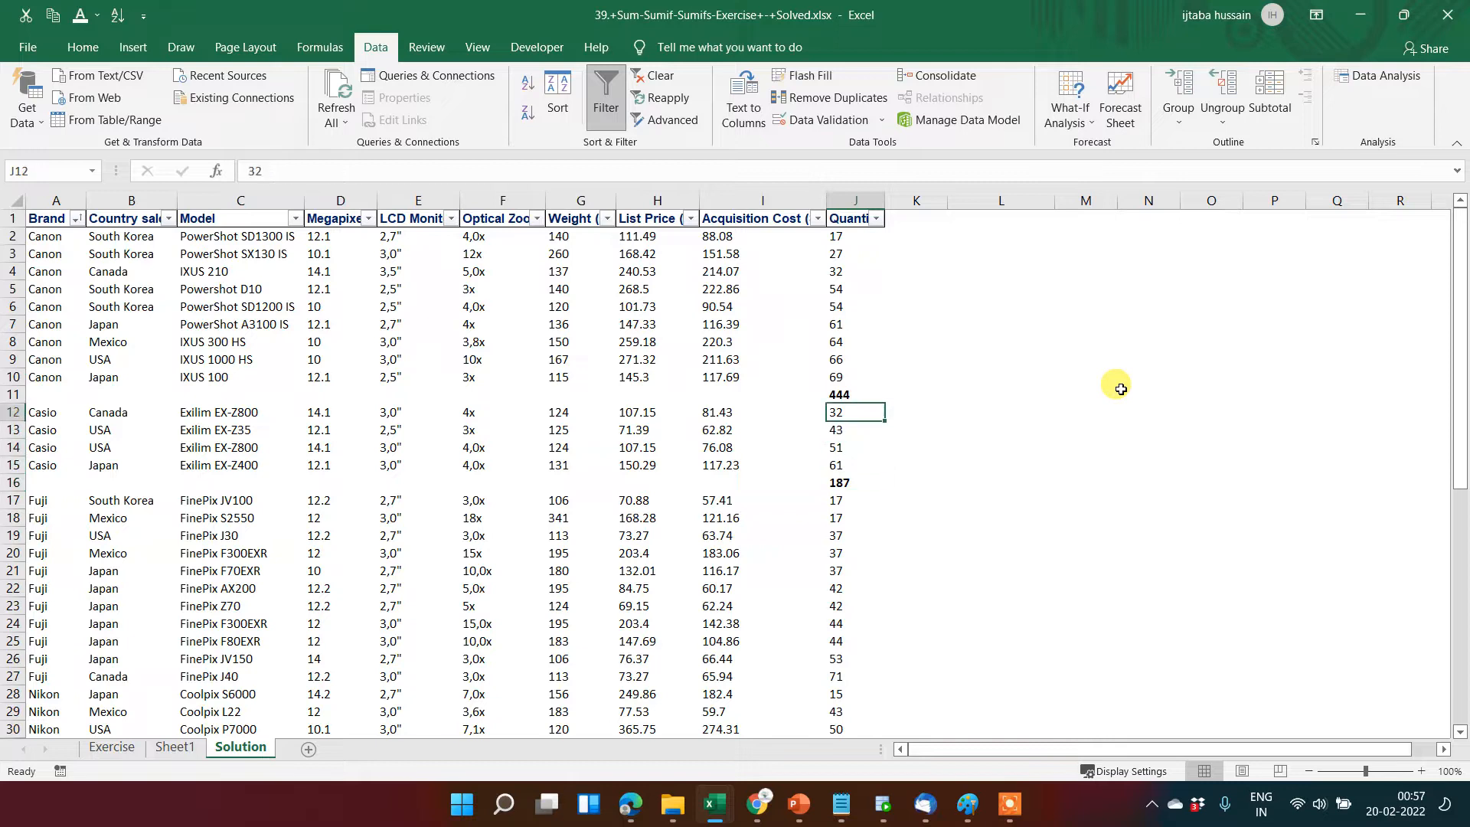
pyautogui.press('Left')
pyautogui.hotkey('ctrl', 'Left')
pyautogui.press('Right')
pyautogui.press('Right')
pyautogui.hotkey('ctrl', 'Right')
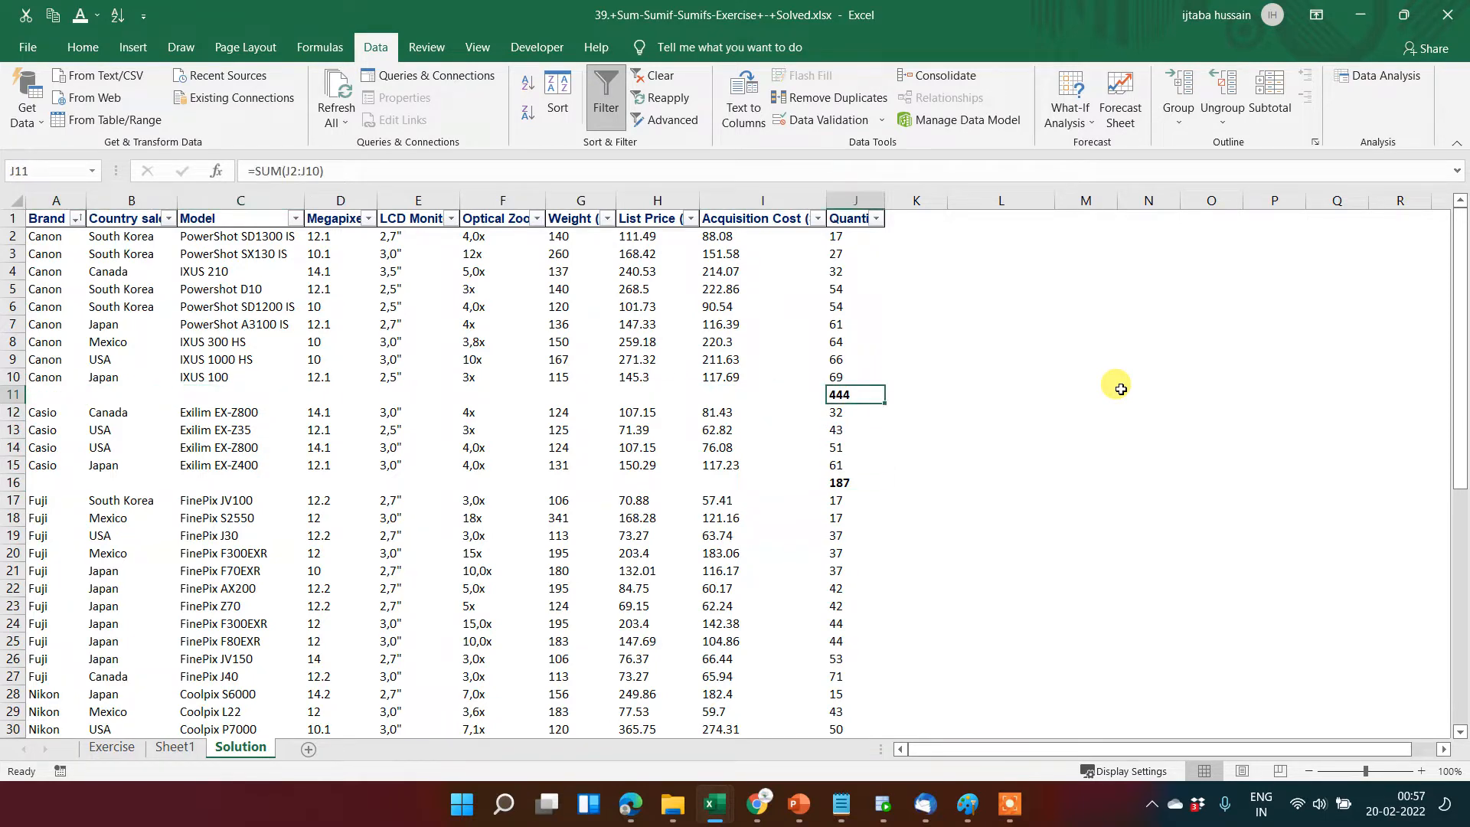
# Delete the manual Canon and Casio total rows and go back to the Quantity heading.
pyautogui.hotkey('shift', 'space')
pyautogui.hotkey('ctrl', '-')
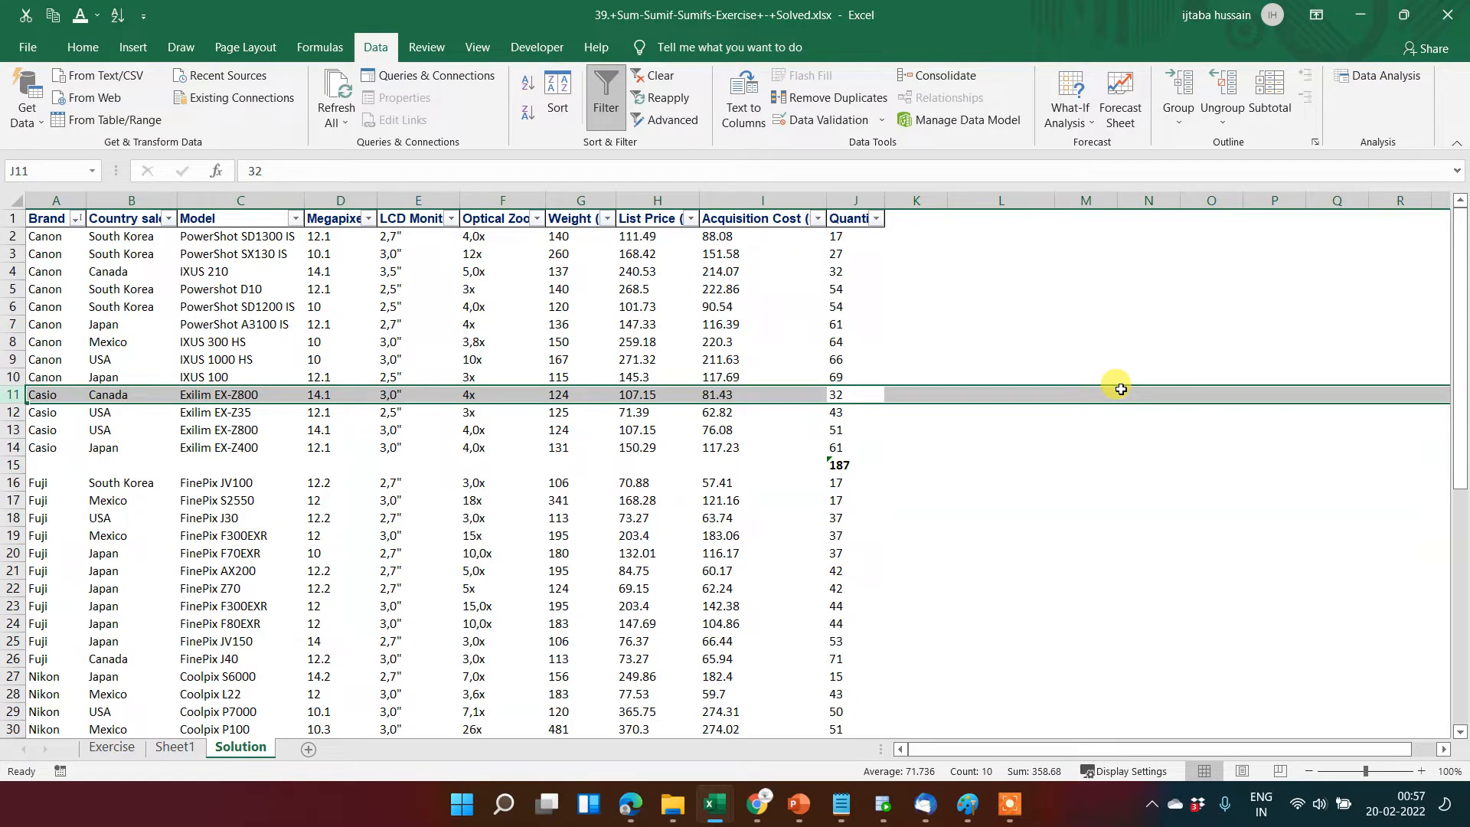
pyautogui.press('Down')
pyautogui.press('Down')
pyautogui.press('Down')
pyautogui.press('Down')
pyautogui.hotkey('shift', 'space')
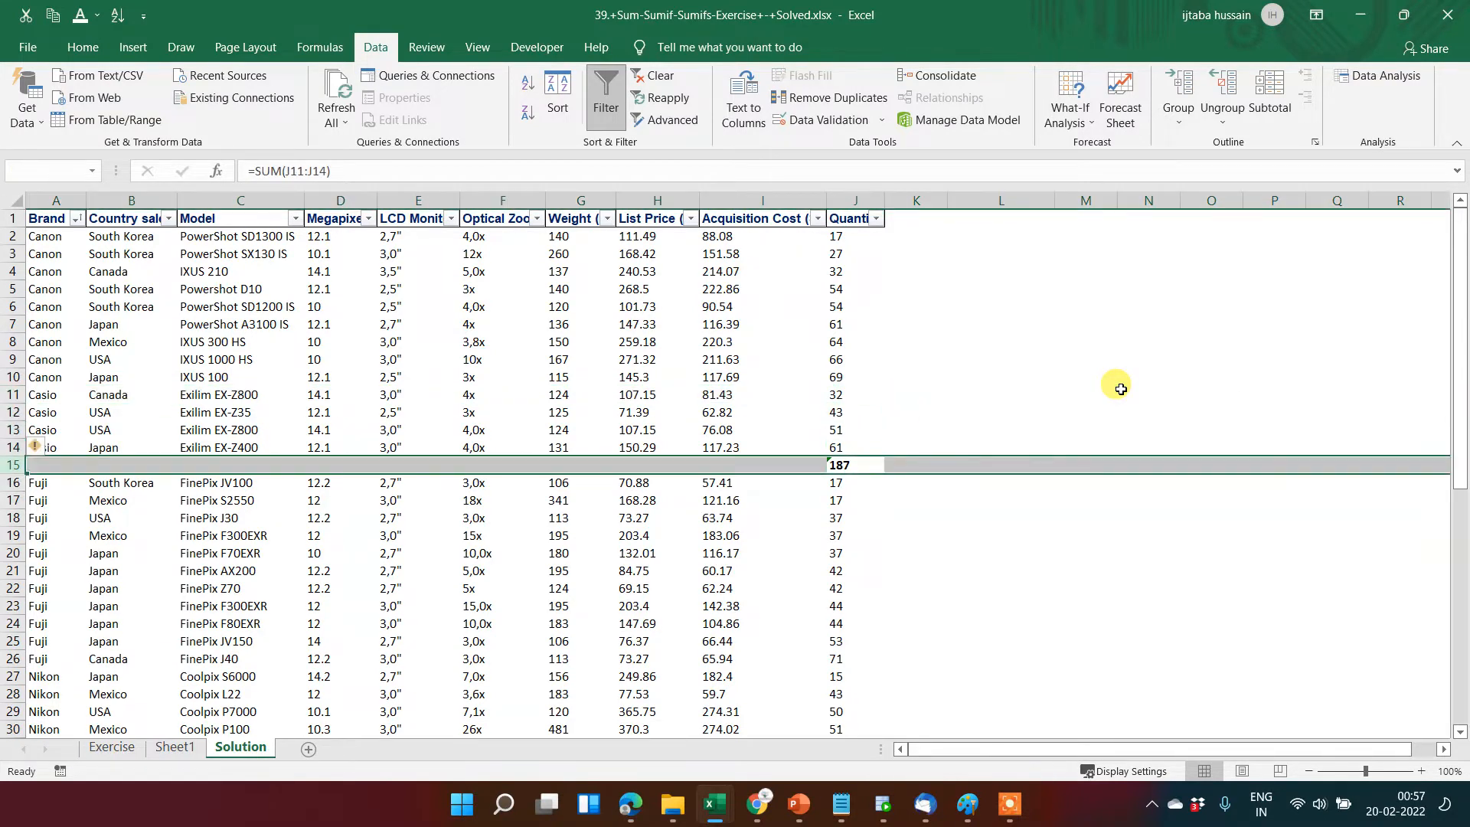
pyautogui.hotkey('ctrl', '-')
pyautogui.hotkey('ctrl', 'Up')
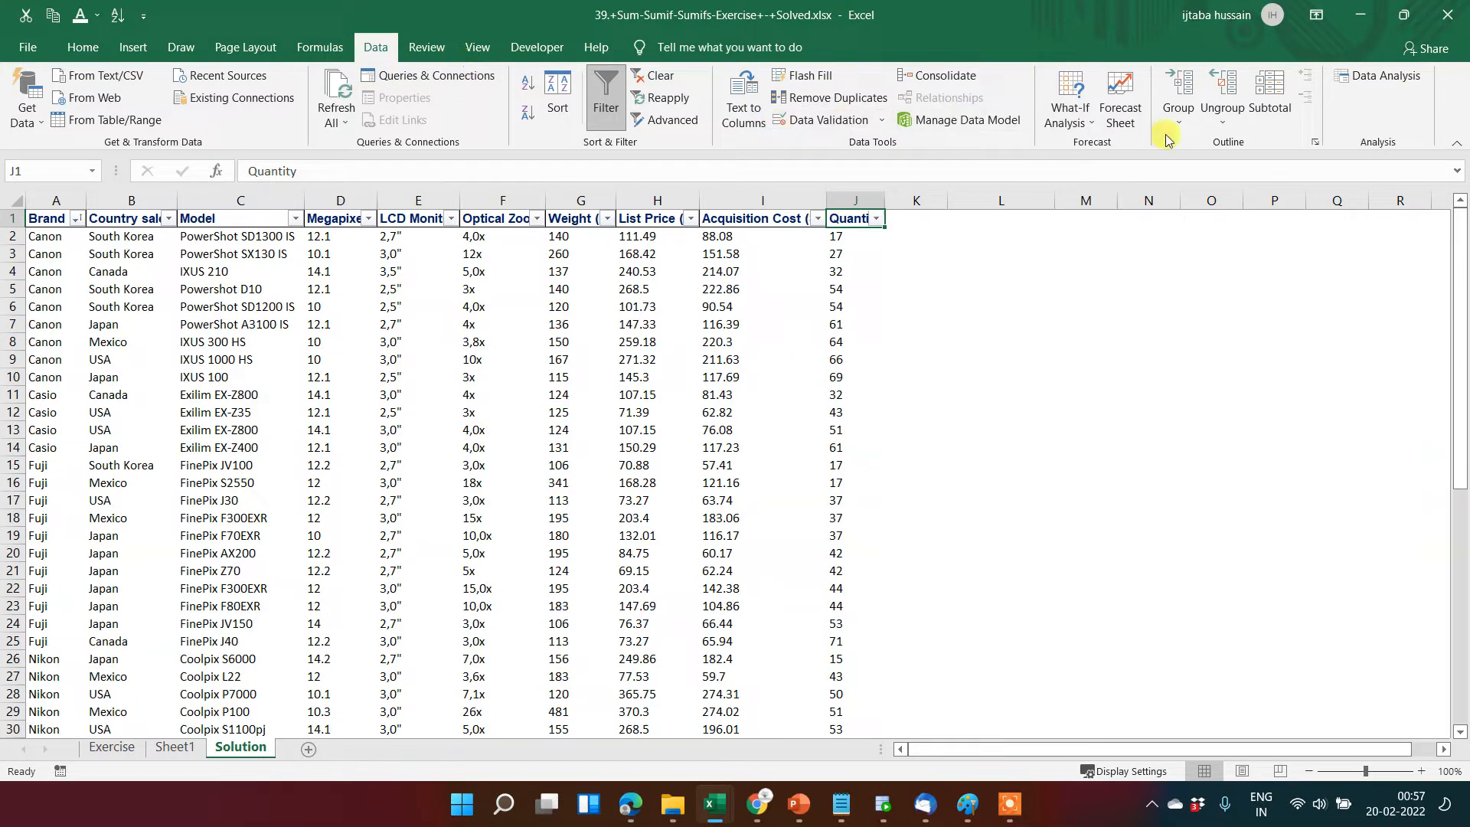
# Add automatic subtotals at each change in Brand, using Sum on Quantity, with the summary below the data.
pyautogui.click(1283, 91)
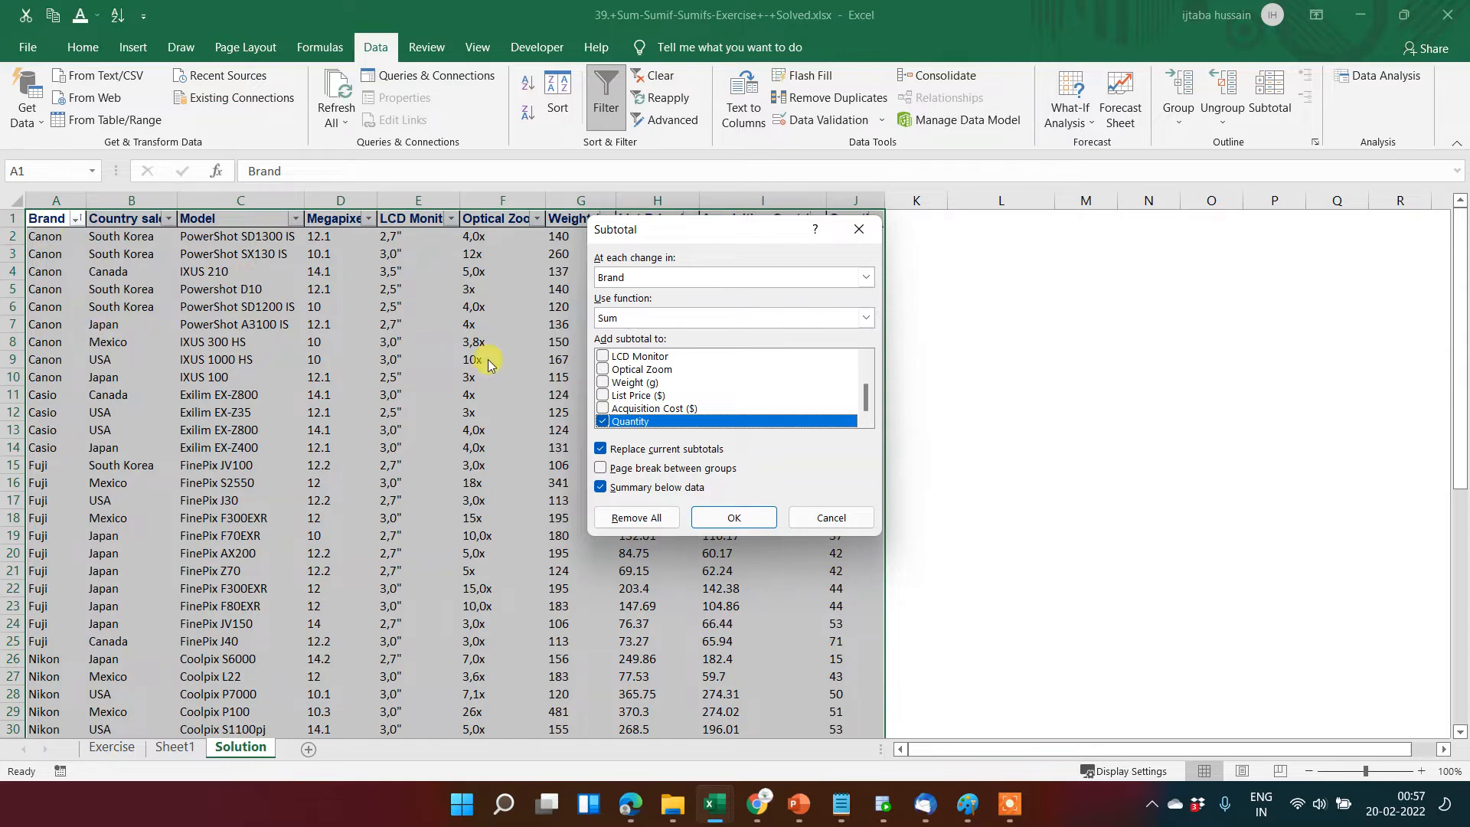
pyautogui.click(697, 324)
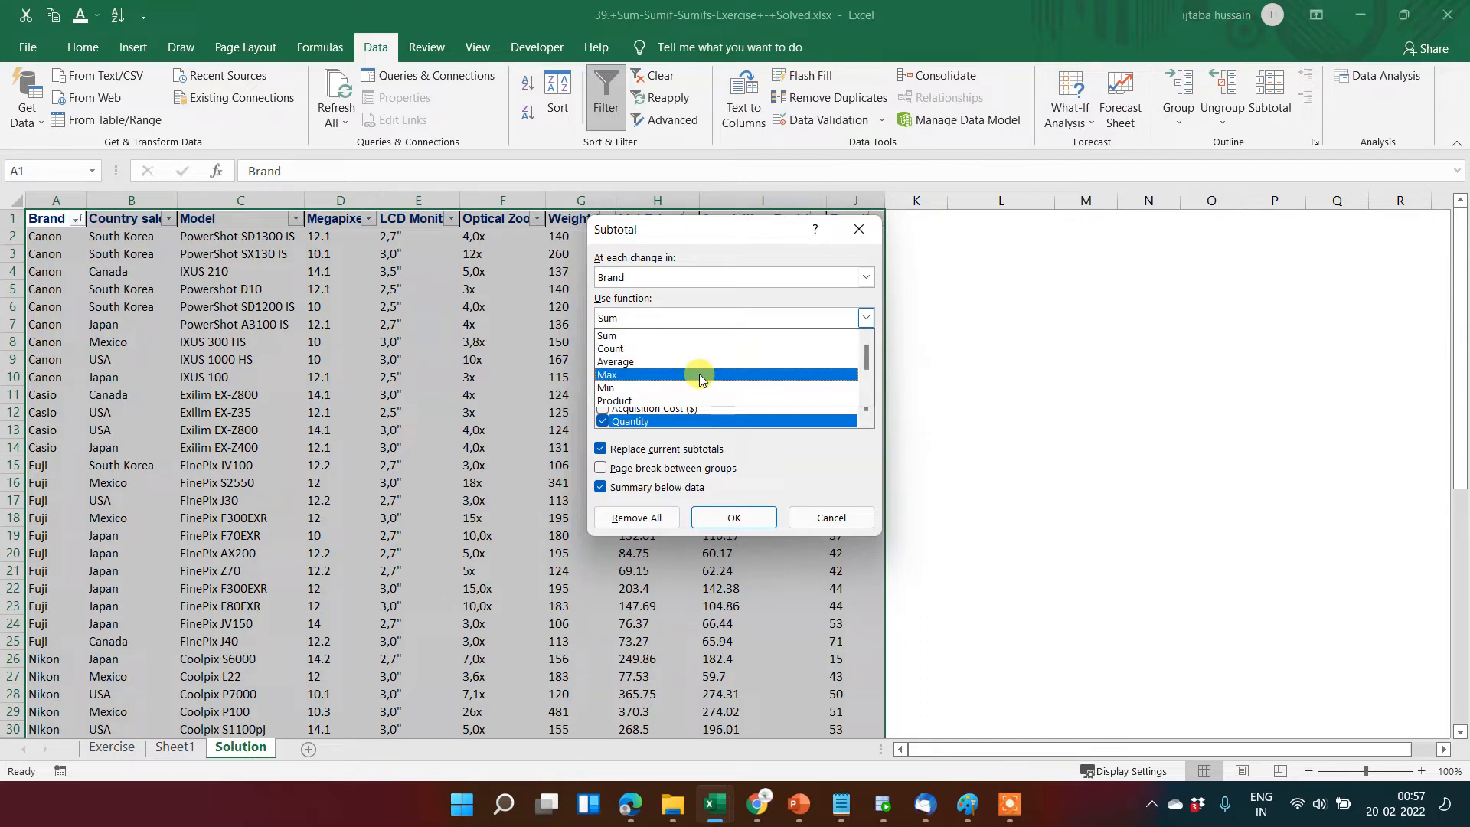
pyautogui.scroll(-2, 857, 388)
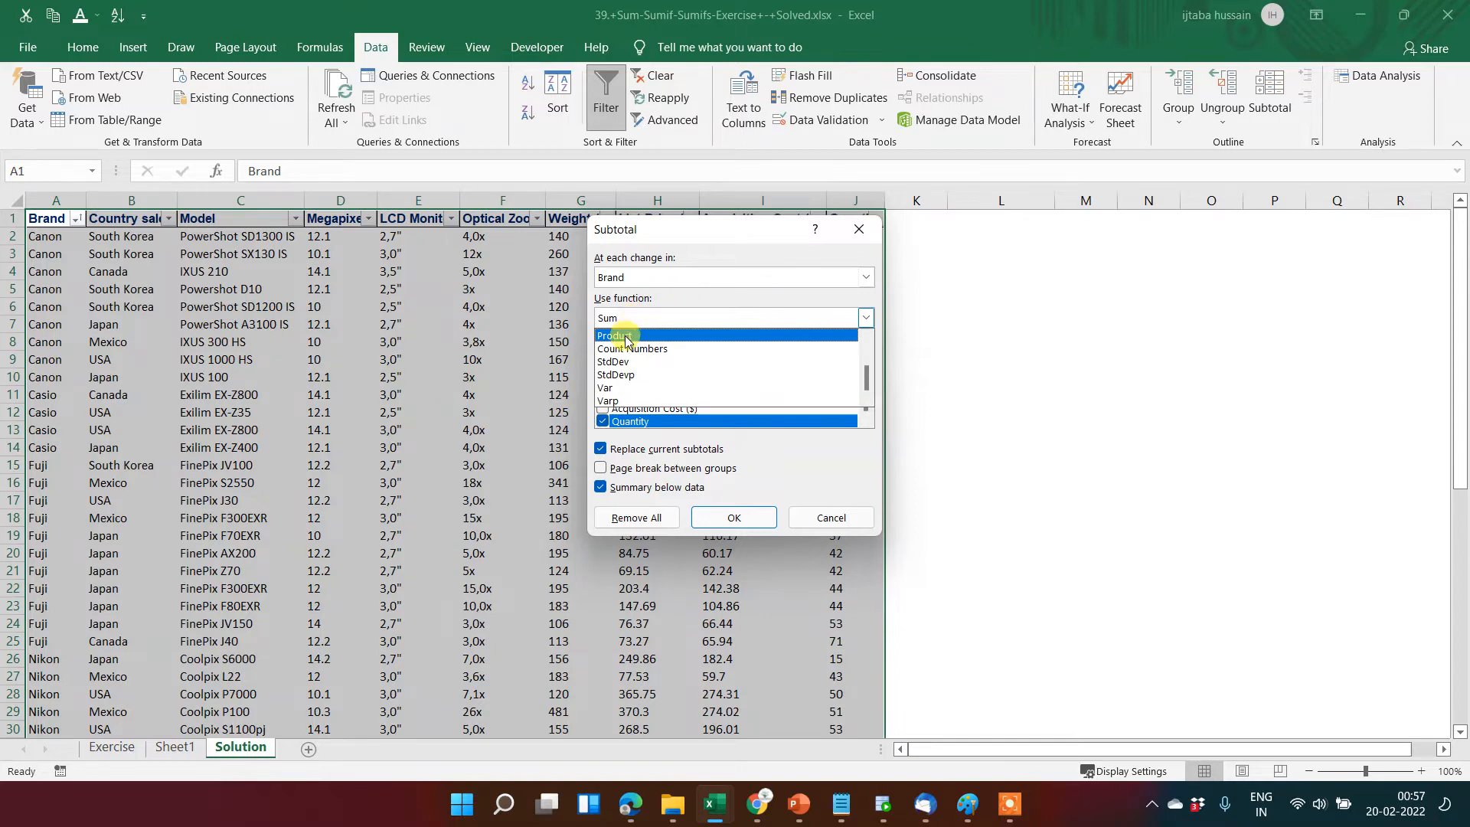
pyautogui.click(588, 326)
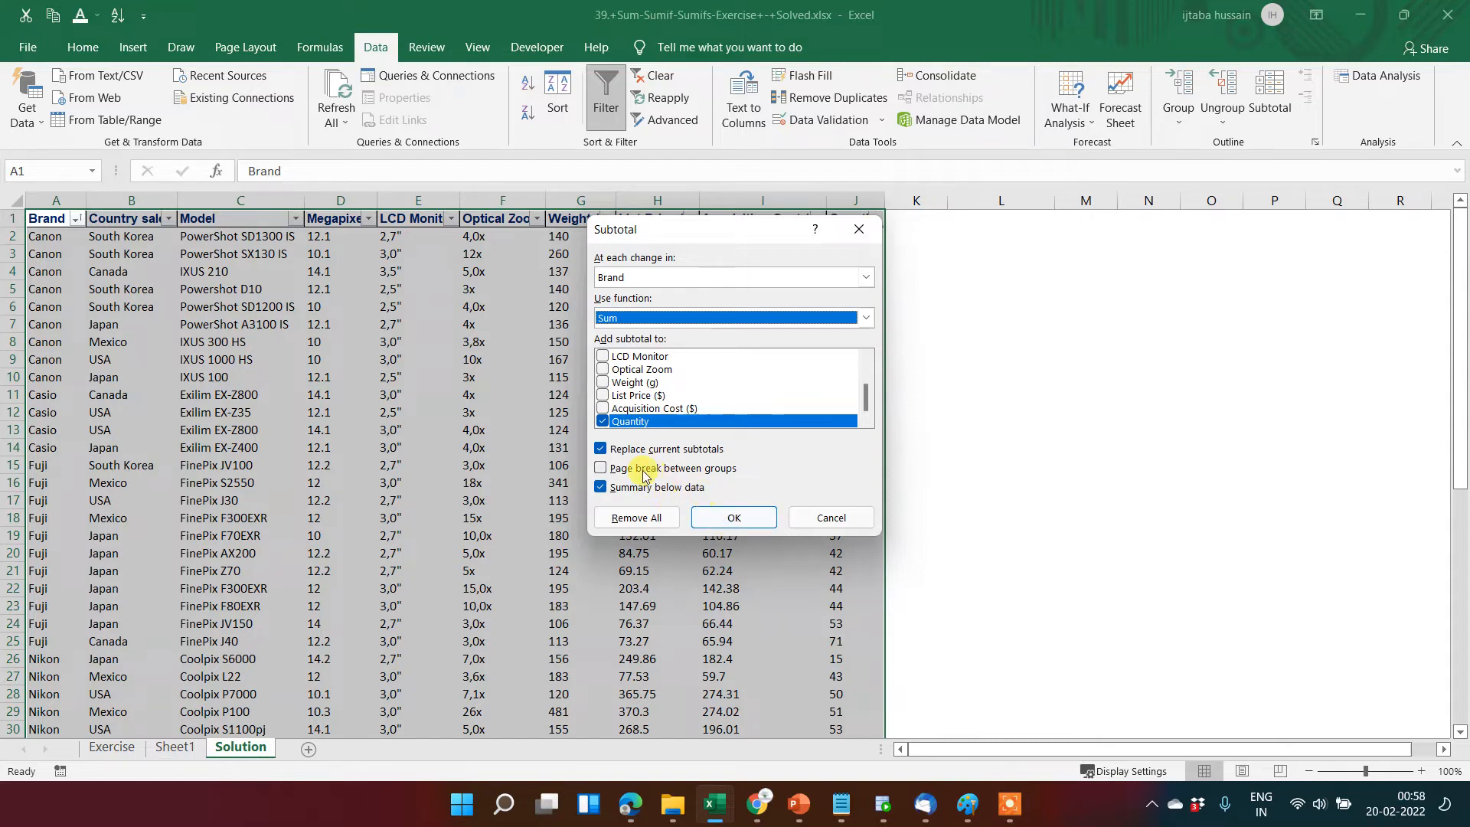
pyautogui.click(720, 520)
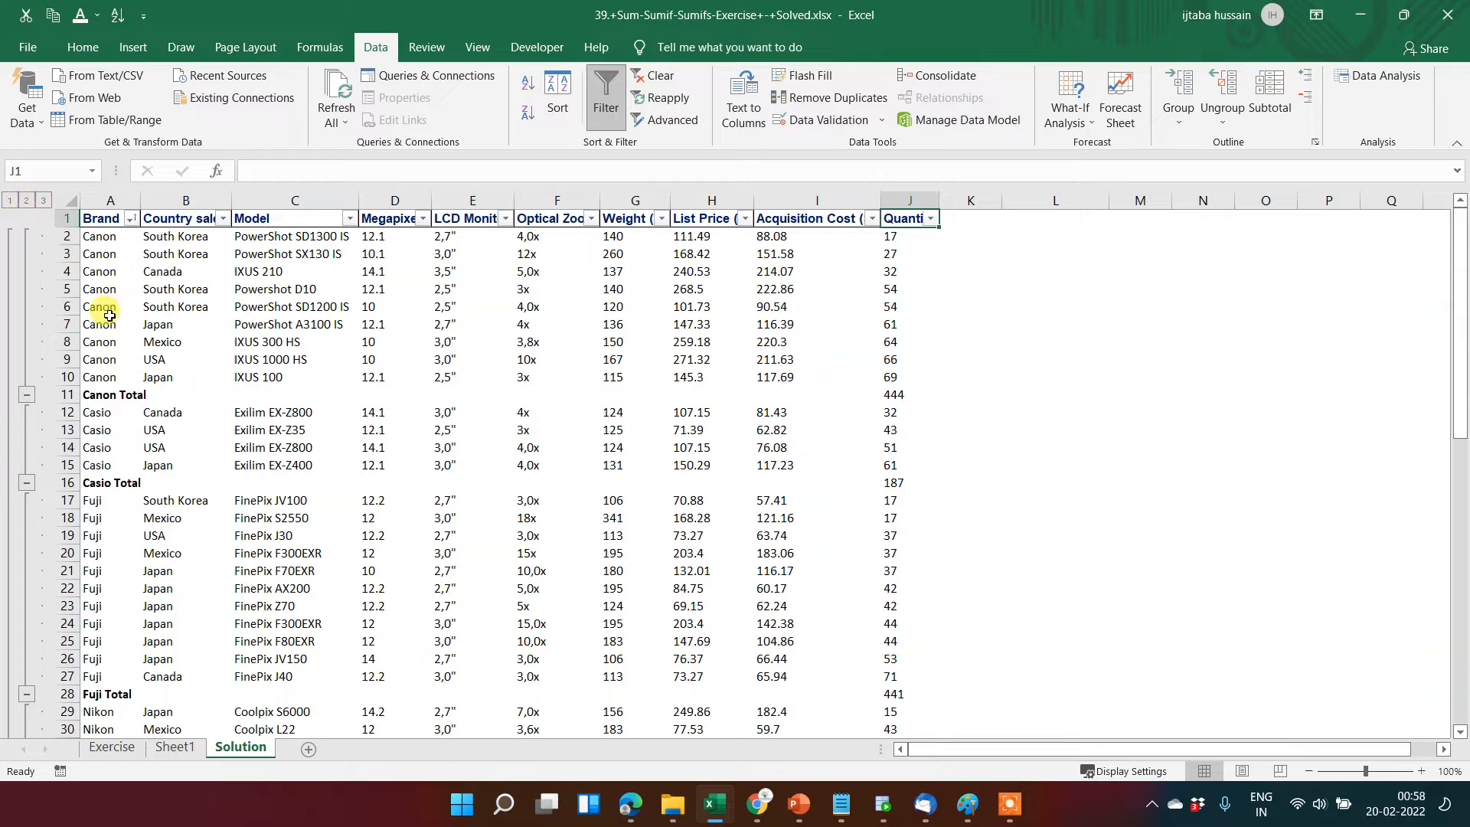
# Examine the Canon Total and Casio Total rows together with the records they summarise.
pyautogui.click(115, 396)
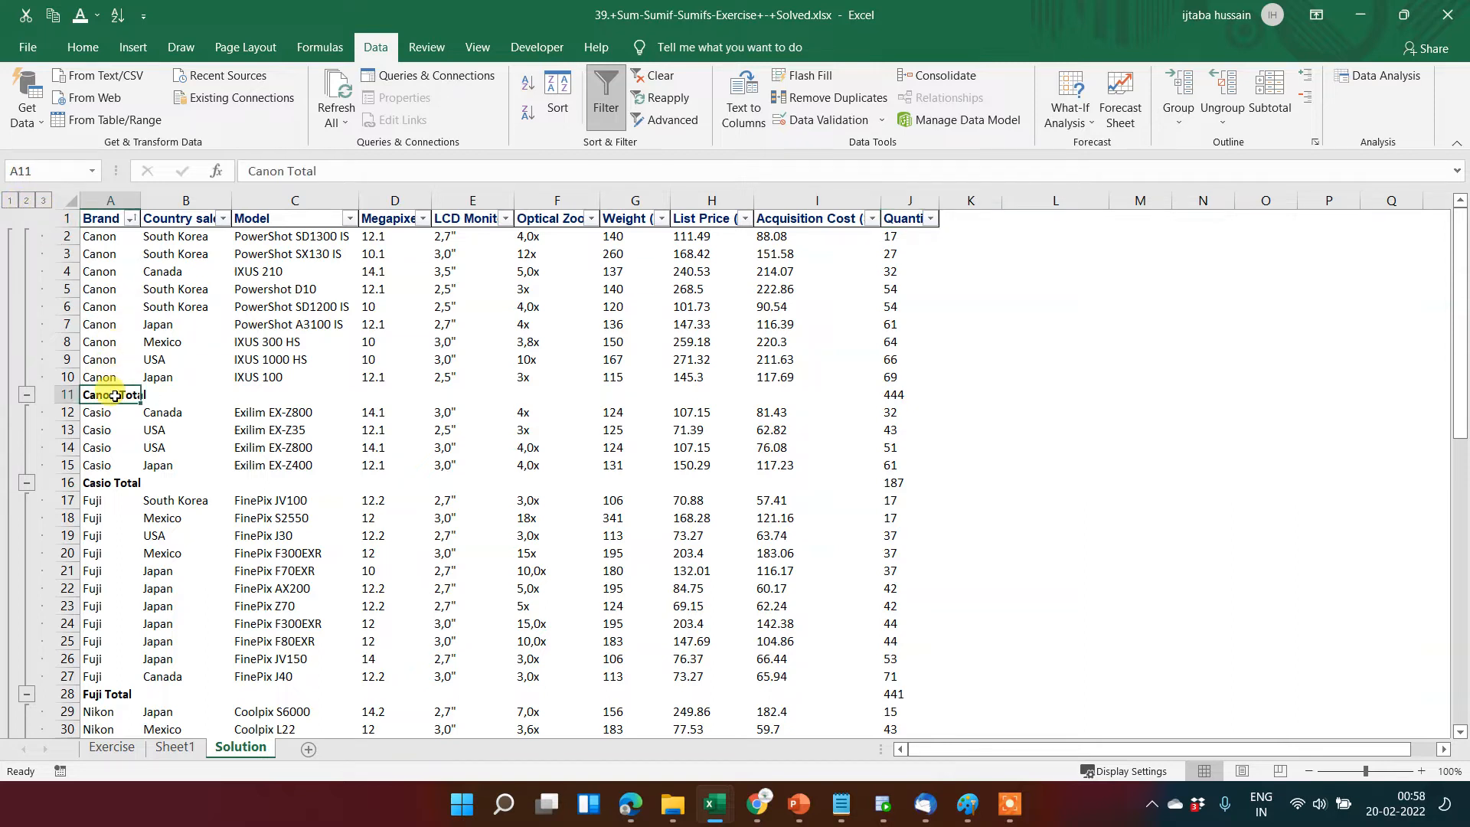
pyautogui.press('Up')
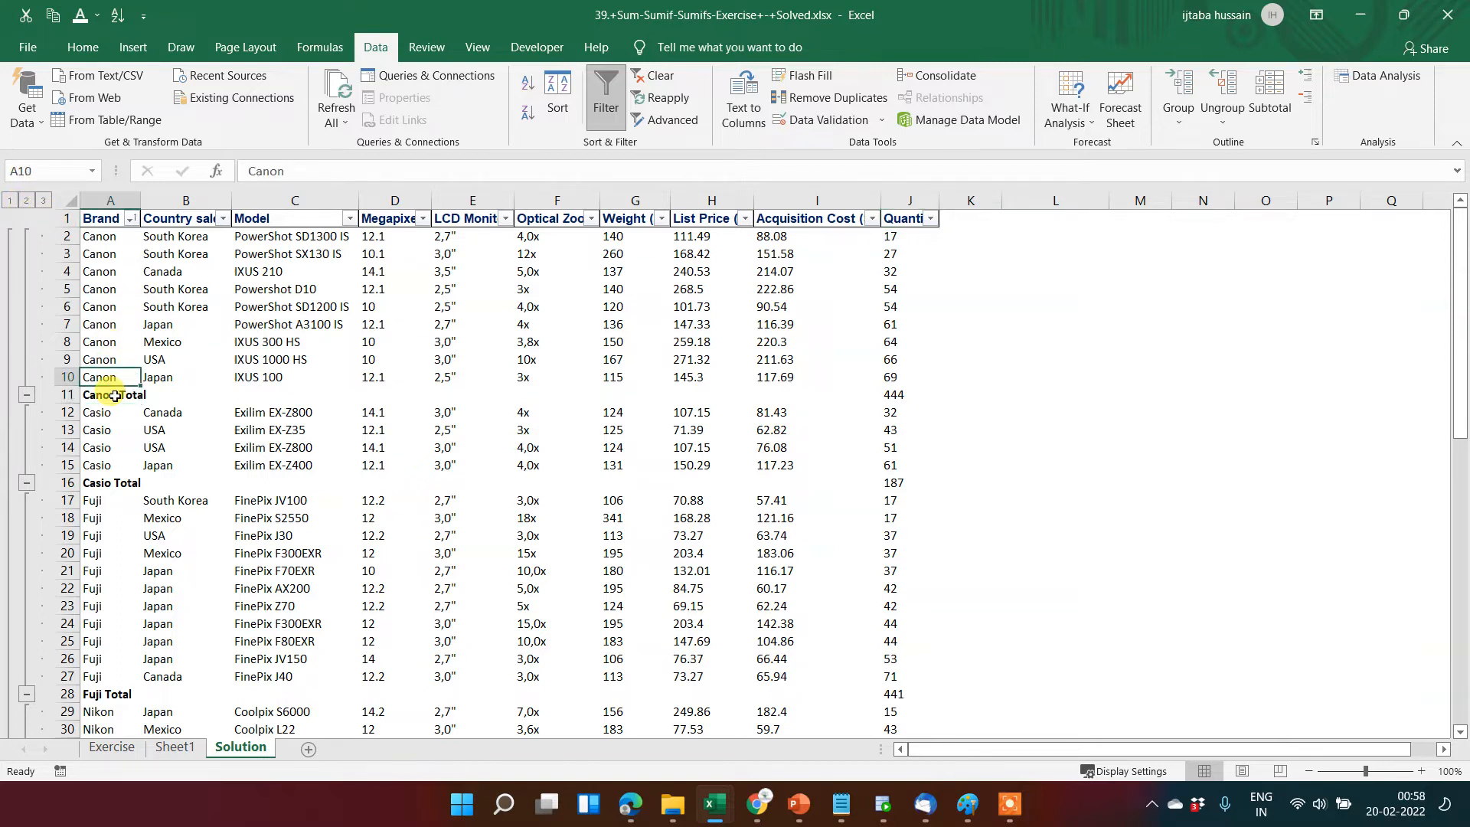
pyautogui.hotkey('ctrl', 'shift', 'Up')
pyautogui.click(115, 396)
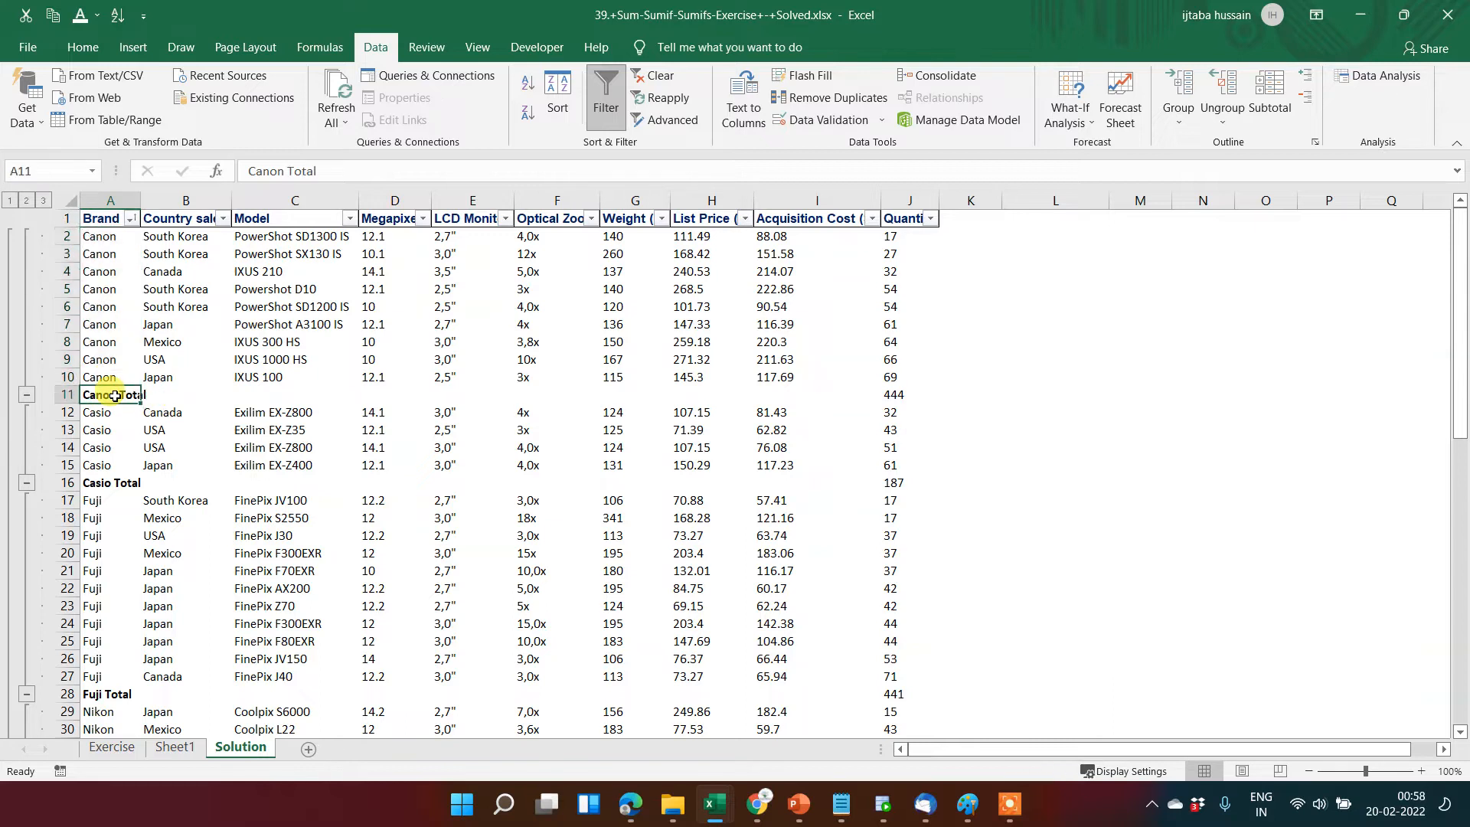
pyautogui.hotkey('ctrl', 'shift', 'Right')
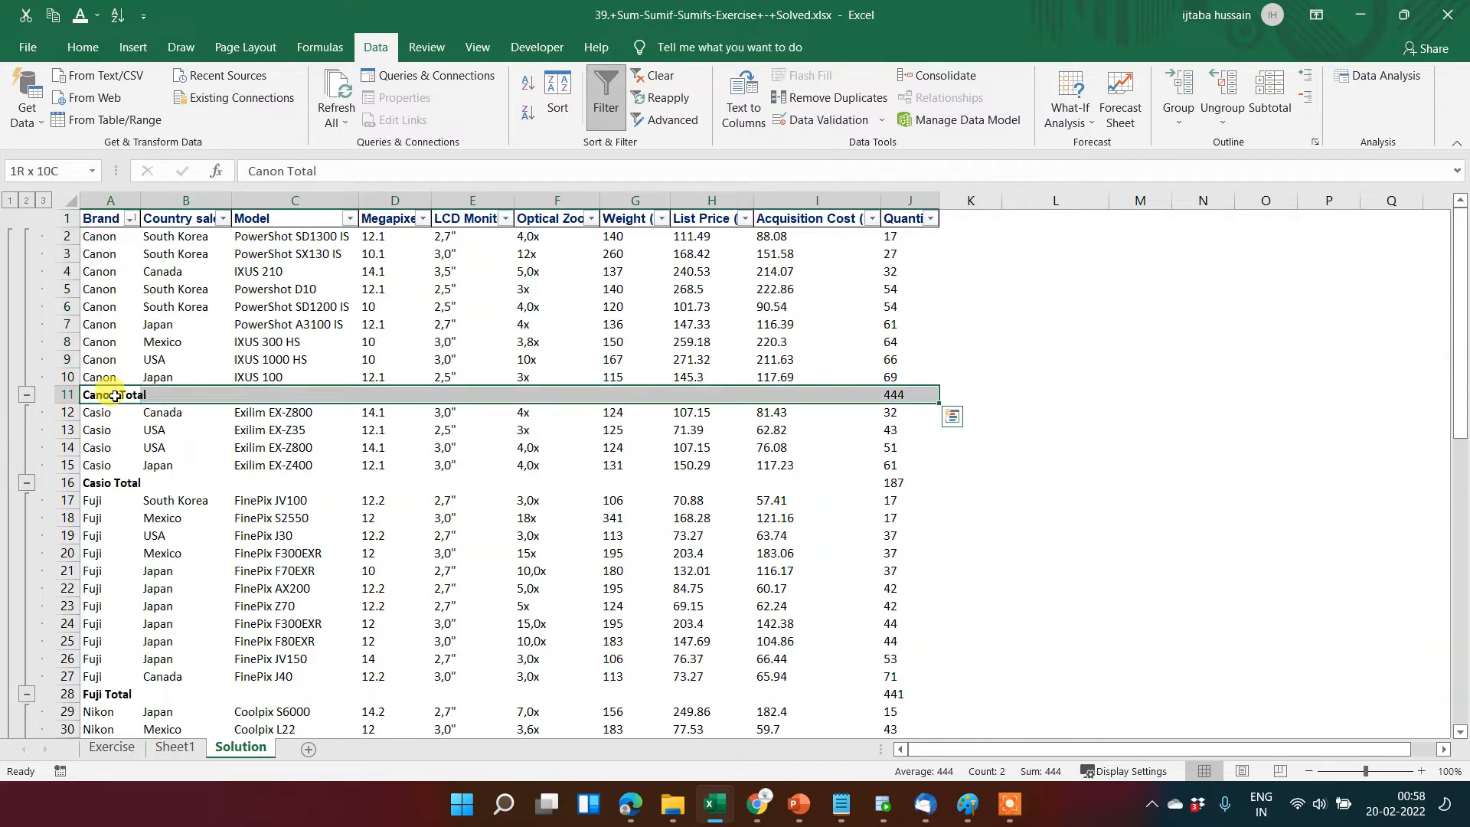
pyautogui.press('Down')
pyautogui.press('Down')
pyautogui.press('Down')
pyautogui.press('Down')
pyautogui.press('Down')
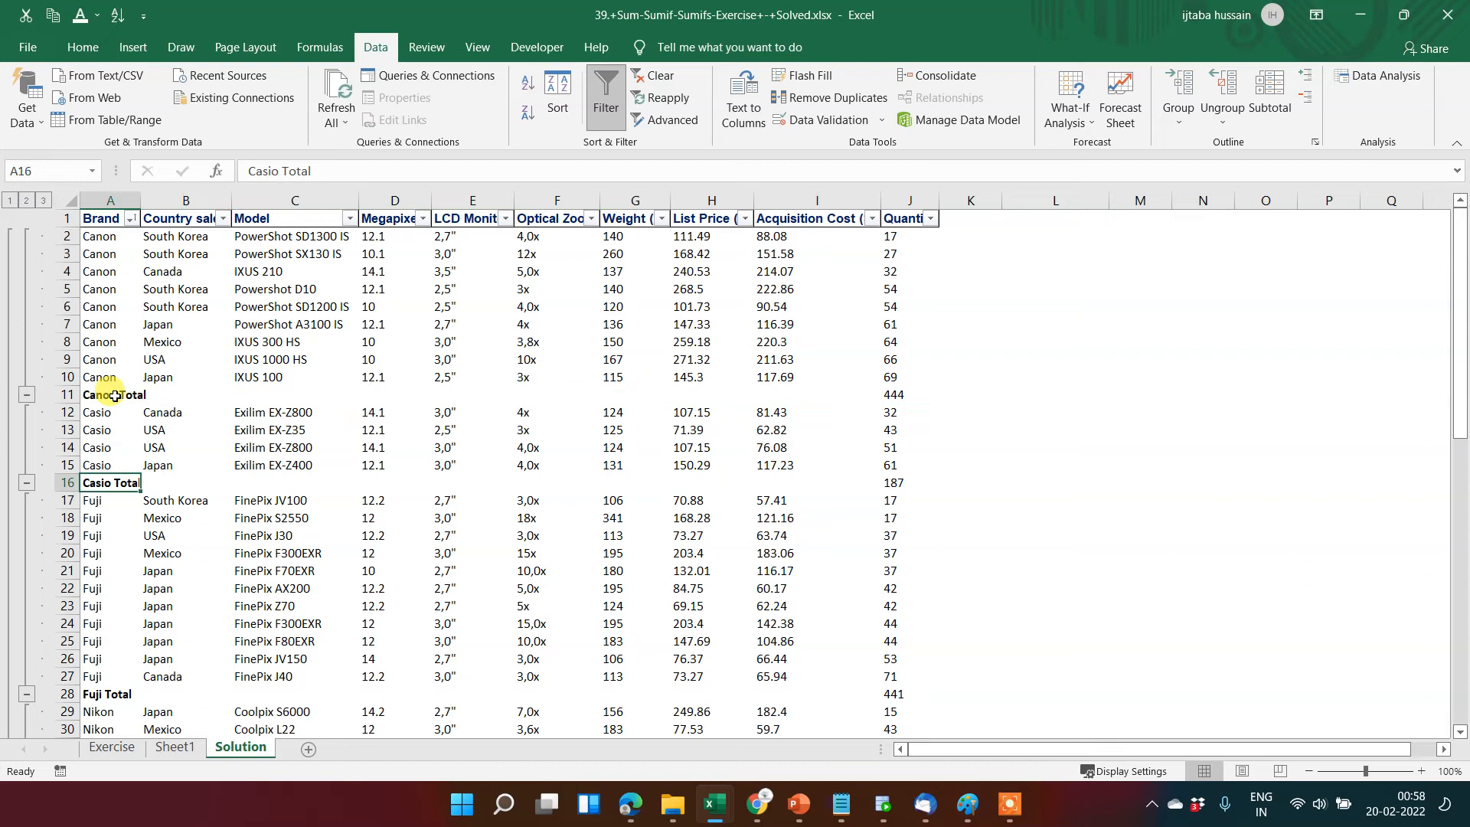
pyautogui.hotkey('ctrl', 'shift', 'Right')
# Go through the remaining brand groups and their total rows down to the Grand Total row.
pyautogui.press('Down')
pyautogui.press('Down')
pyautogui.press('Down')
pyautogui.press('Down')
pyautogui.press('Down')
pyautogui.press('Down')
pyautogui.press('Down')
pyautogui.press('Down')
pyautogui.press('Down')
pyautogui.press('Down')
pyautogui.press('Down')
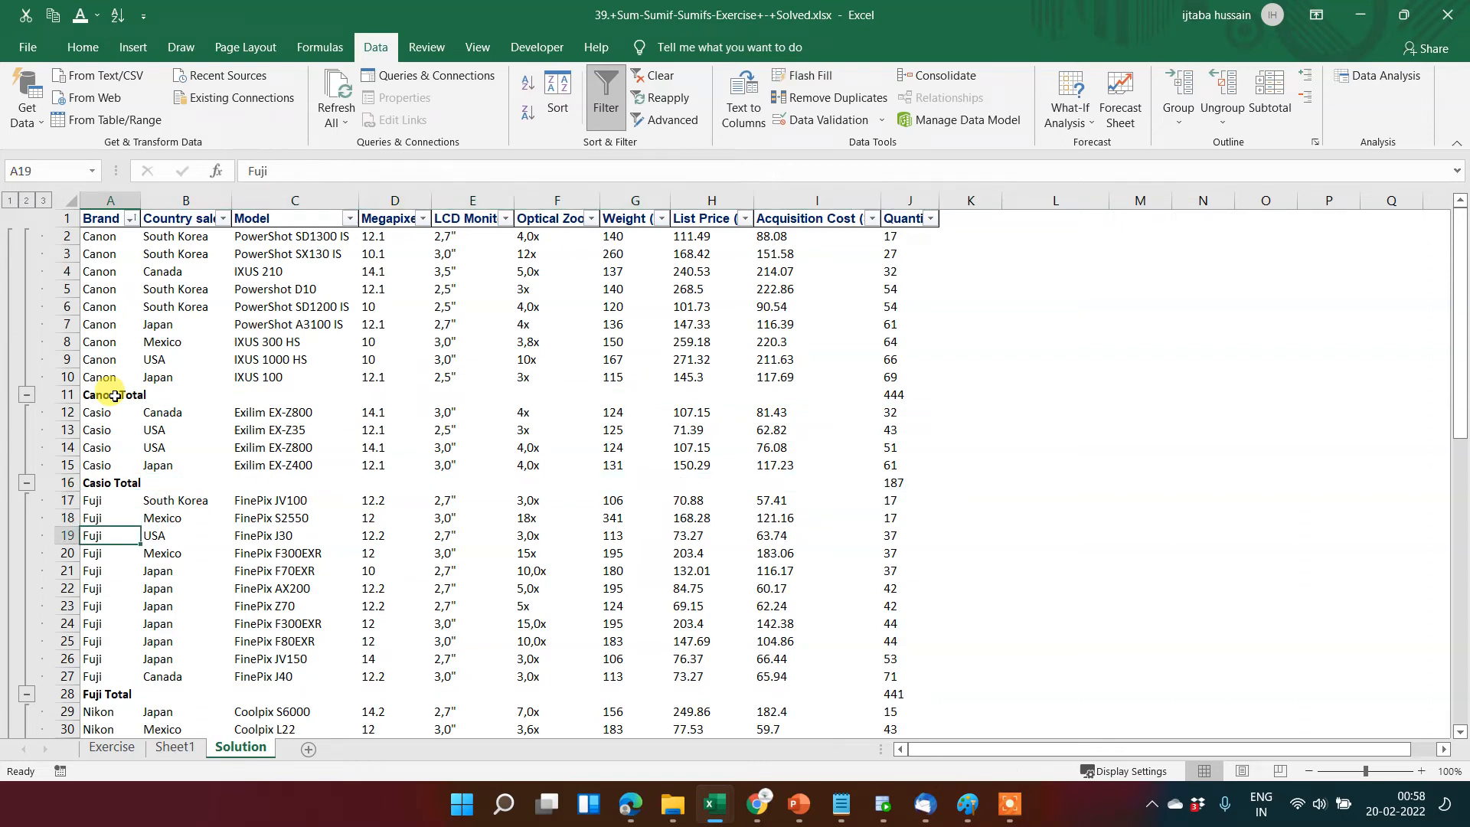
pyautogui.press('Down')
pyautogui.press('Down')
pyautogui.press('Up')
pyautogui.hotkey('ctrl', 'shift', 'Right')
pyautogui.press('Down')
pyautogui.press('Down')
pyautogui.press('Down')
pyautogui.press('Down')
pyautogui.press('Down')
pyautogui.press('Down')
pyautogui.press('Down')
pyautogui.press('Down')
pyautogui.press('Down')
pyautogui.press('Down')
pyautogui.press('Down')
pyautogui.press('Down')
pyautogui.press('Down')
pyautogui.press('Down')
pyautogui.press('Down')
pyautogui.press('Down')
pyautogui.press('Down')
pyautogui.press('Down')
pyautogui.press('Down')
pyautogui.press('Down')
pyautogui.press('Down')
pyautogui.press('Down')
pyautogui.press('Down')
pyautogui.press('Down')
pyautogui.press('Down')
pyautogui.press('Down')
pyautogui.press('Down')
pyautogui.press('Down')
pyautogui.press('Down')
pyautogui.press('Down')
pyautogui.press('Down')
pyautogui.press('Down')
pyautogui.press('Down')
pyautogui.press('Down')
pyautogui.press('Down')
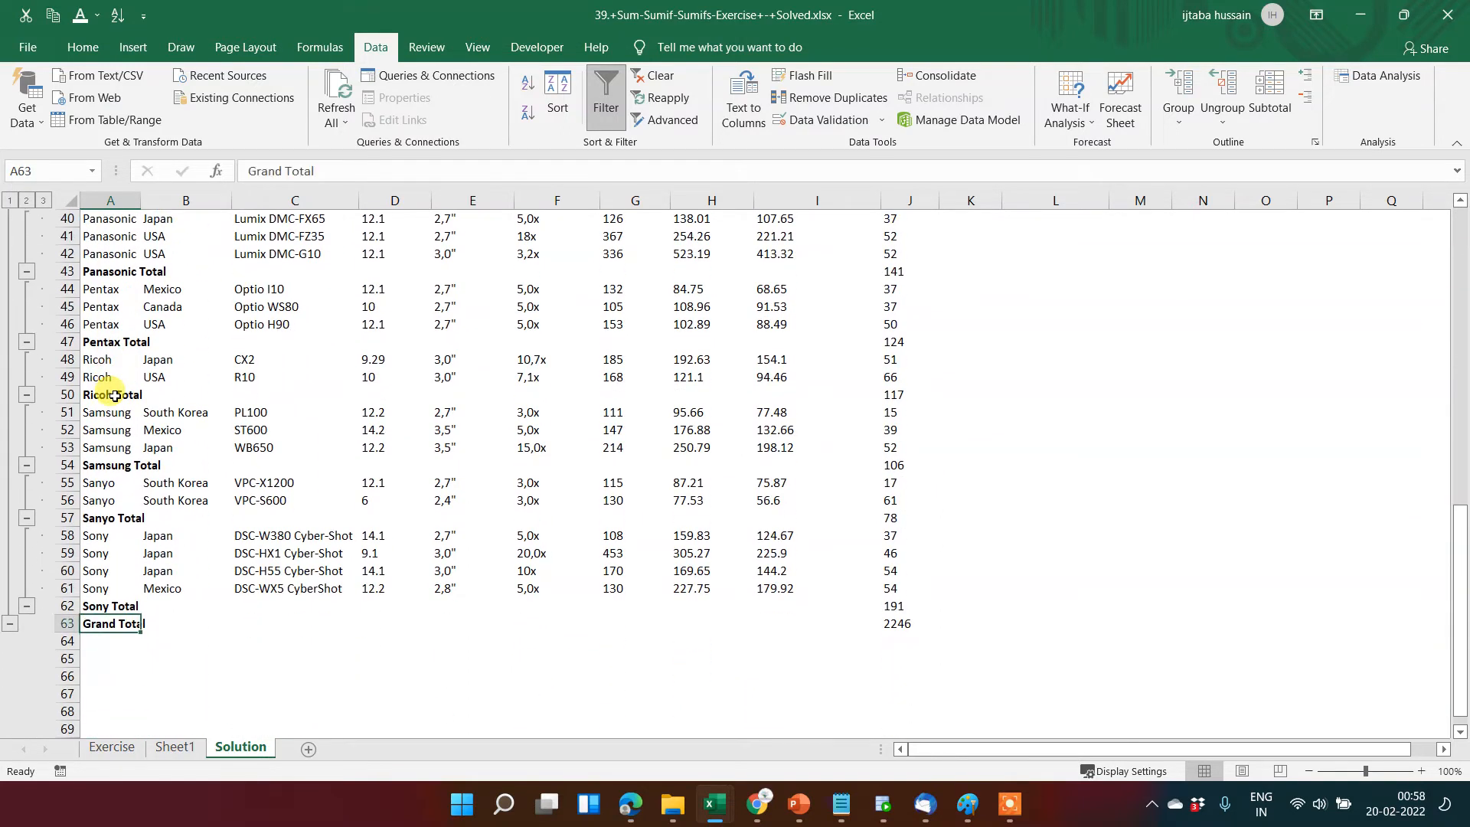
# Inspect the Grand Total row and its quantity formula in J63, and return to the Canon records.
pyautogui.press('Up')
pyautogui.press('Down')
pyautogui.hotkey('ctrl', 'shift', 'Right')
pyautogui.hotkey('ctrl', 'Right')
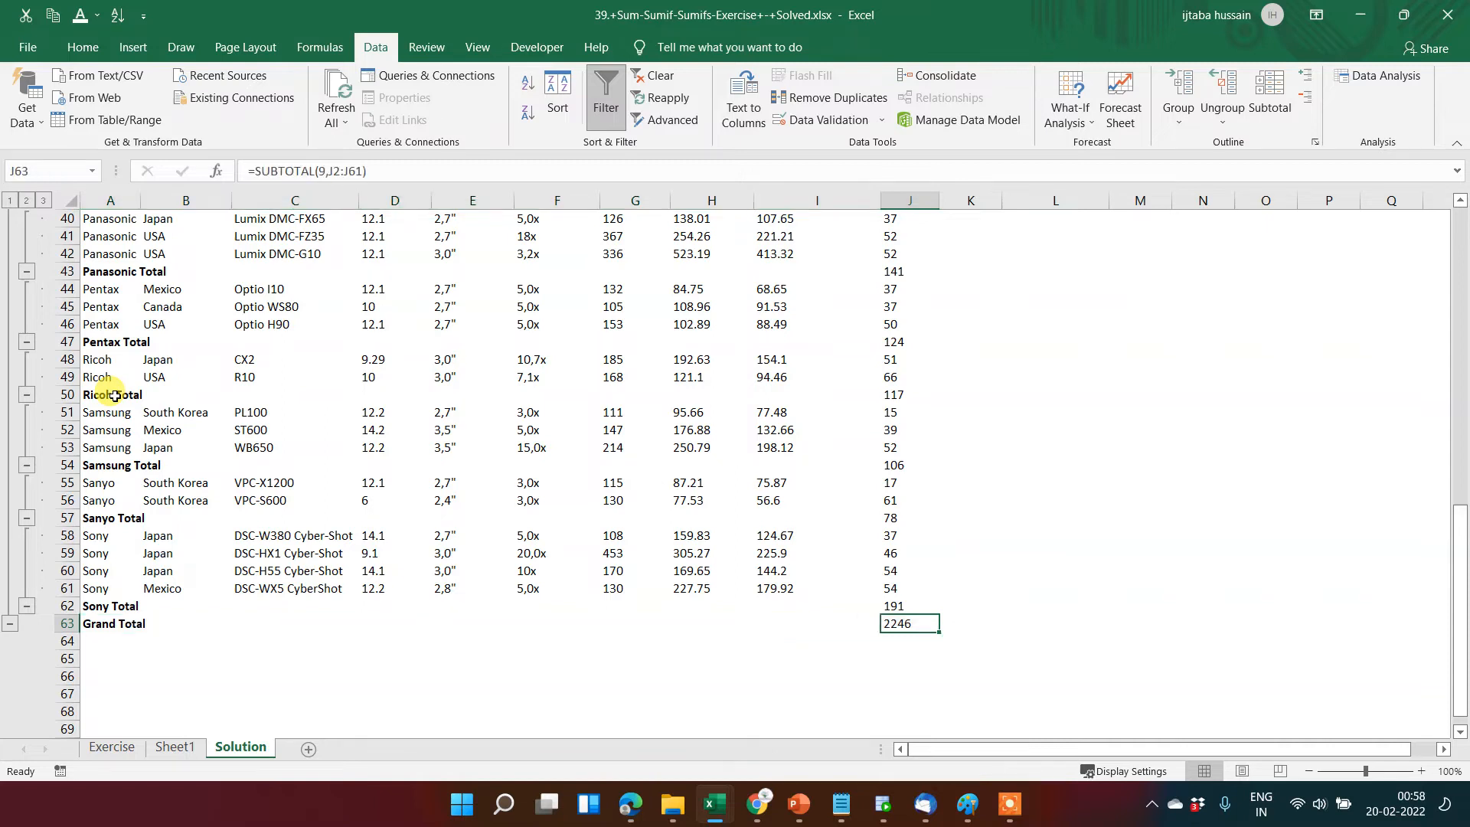
pyautogui.hotkey('ctrl', 'Up')
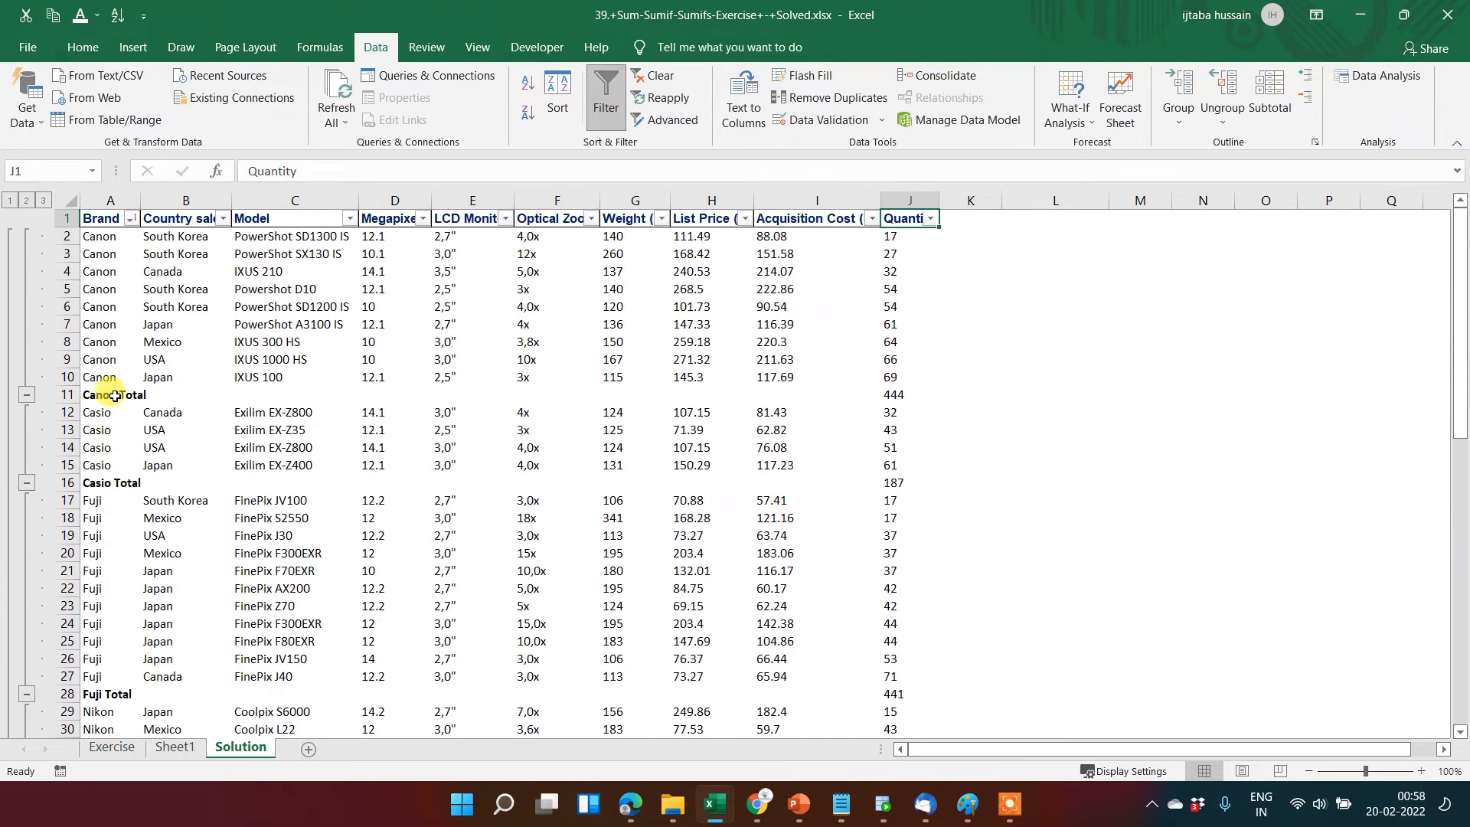
pyautogui.hotkey('ctrl', 'Left')
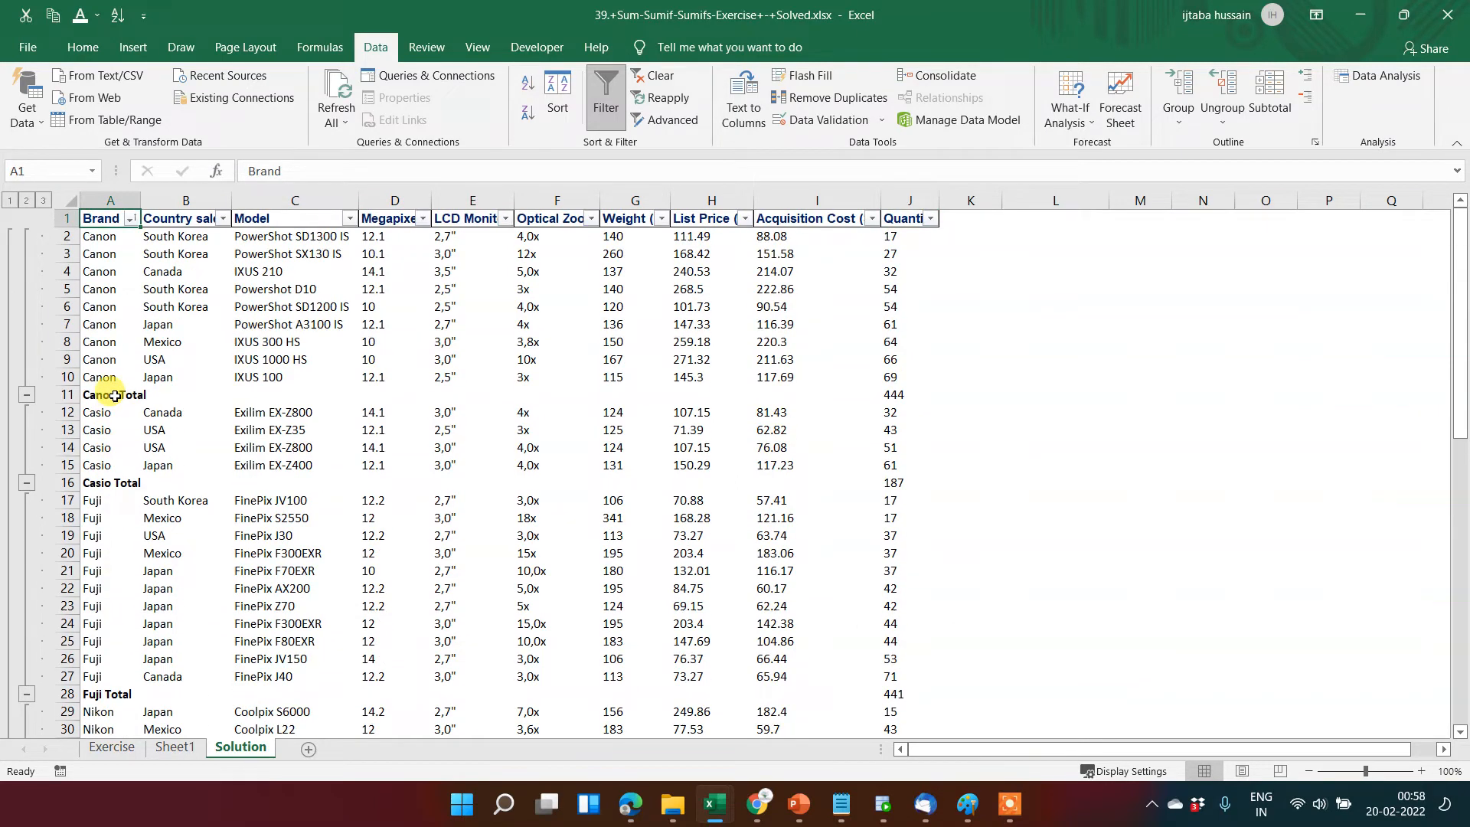
pyautogui.click(159, 381)
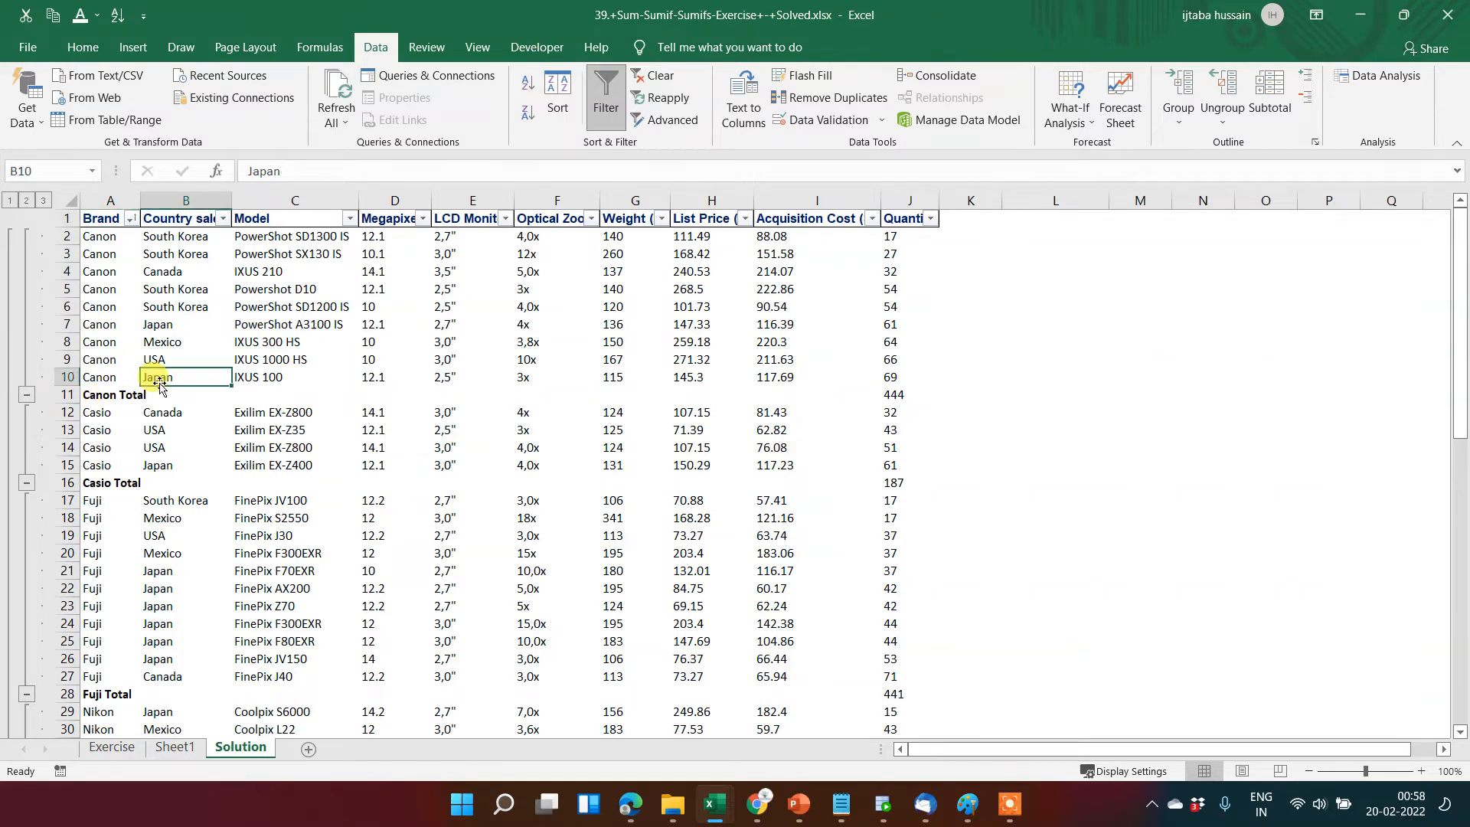
# Inspect the Canon Total quantity formula in J11 and the range it refers to, leaving it unchanged.
pyautogui.press('Down')
pyautogui.hotkey('ctrl', 'Right')
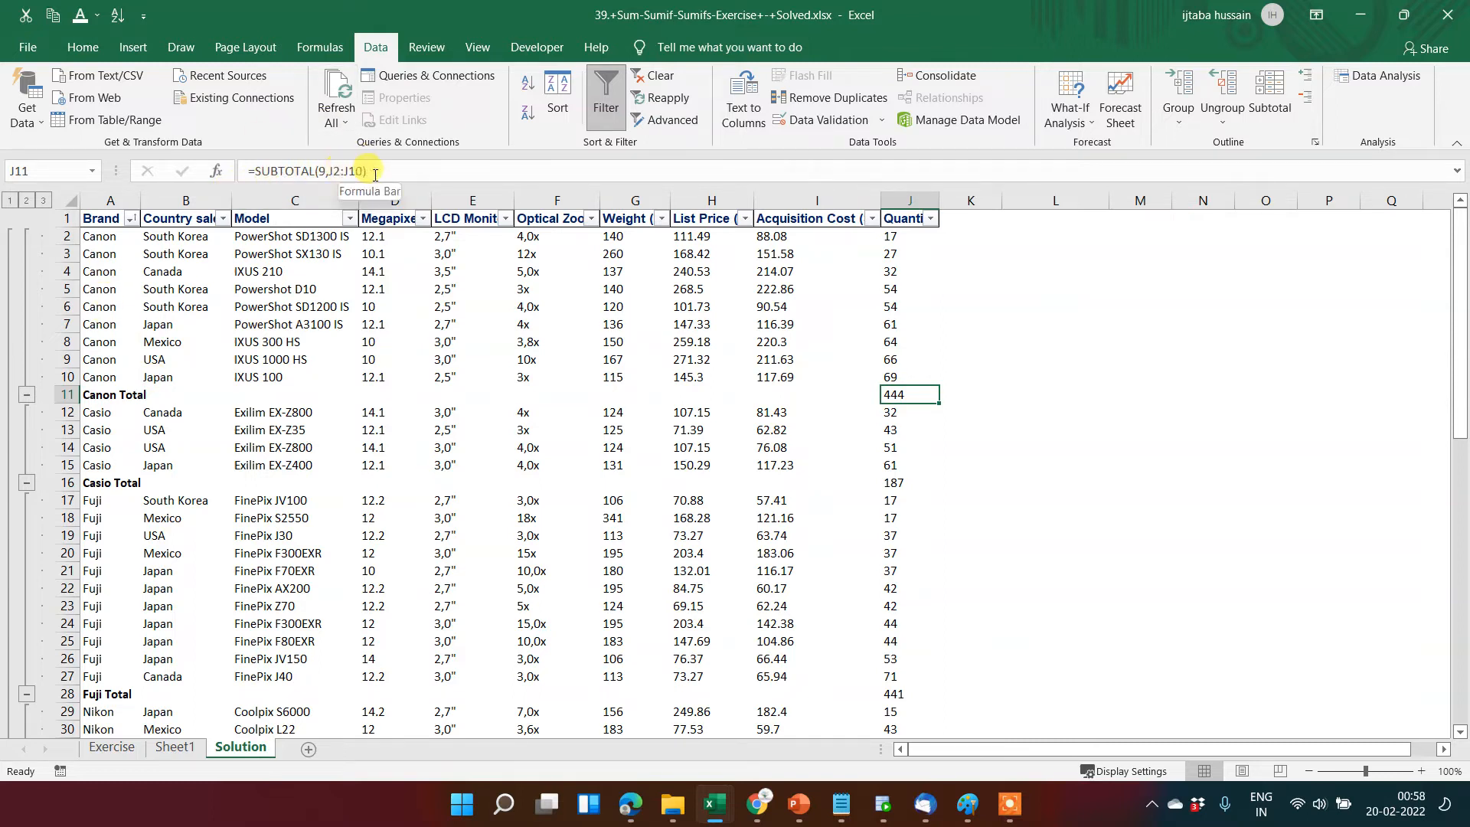
pyautogui.click(326, 178)
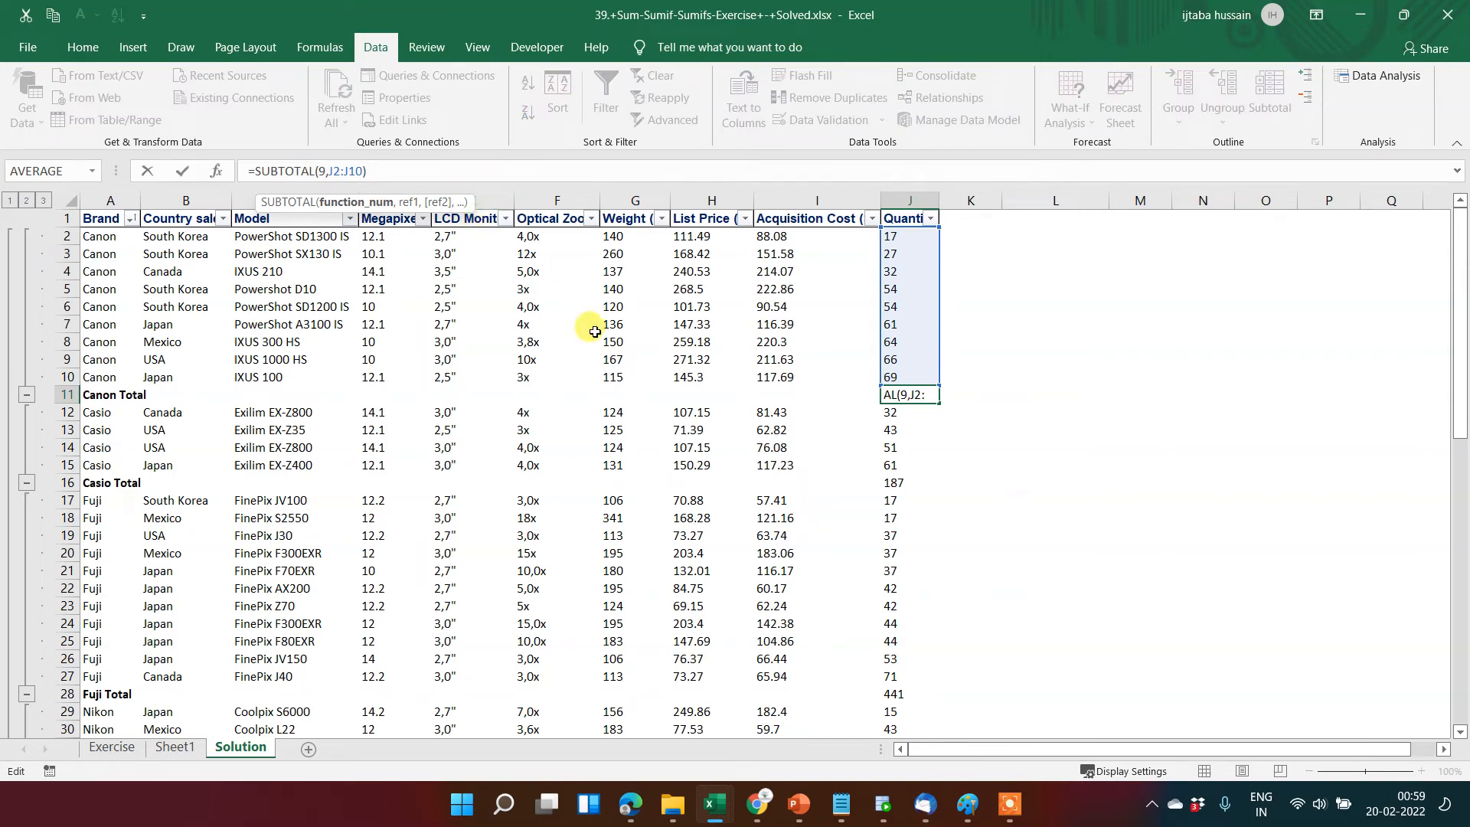
pyautogui.press('Return')
# Inspect the Casio Total quantity formula in J16 and the records it refers to, leaving it unchanged.
pyautogui.press('Down')
pyautogui.press('Down')
pyautogui.press('Down')
pyautogui.press('Down')
pyautogui.press('Down')
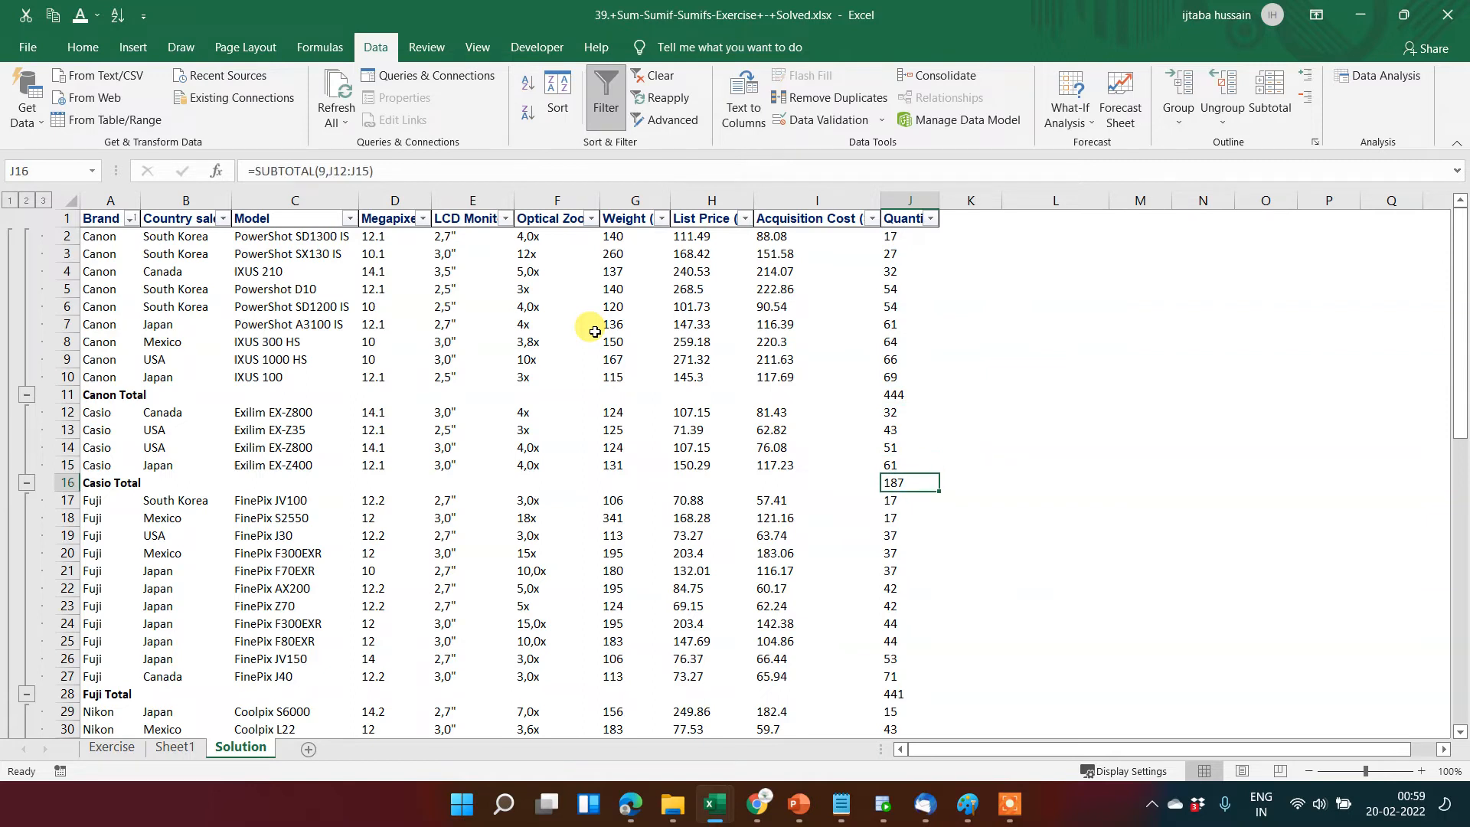
pyautogui.press('XF86MonBrightnessDown')
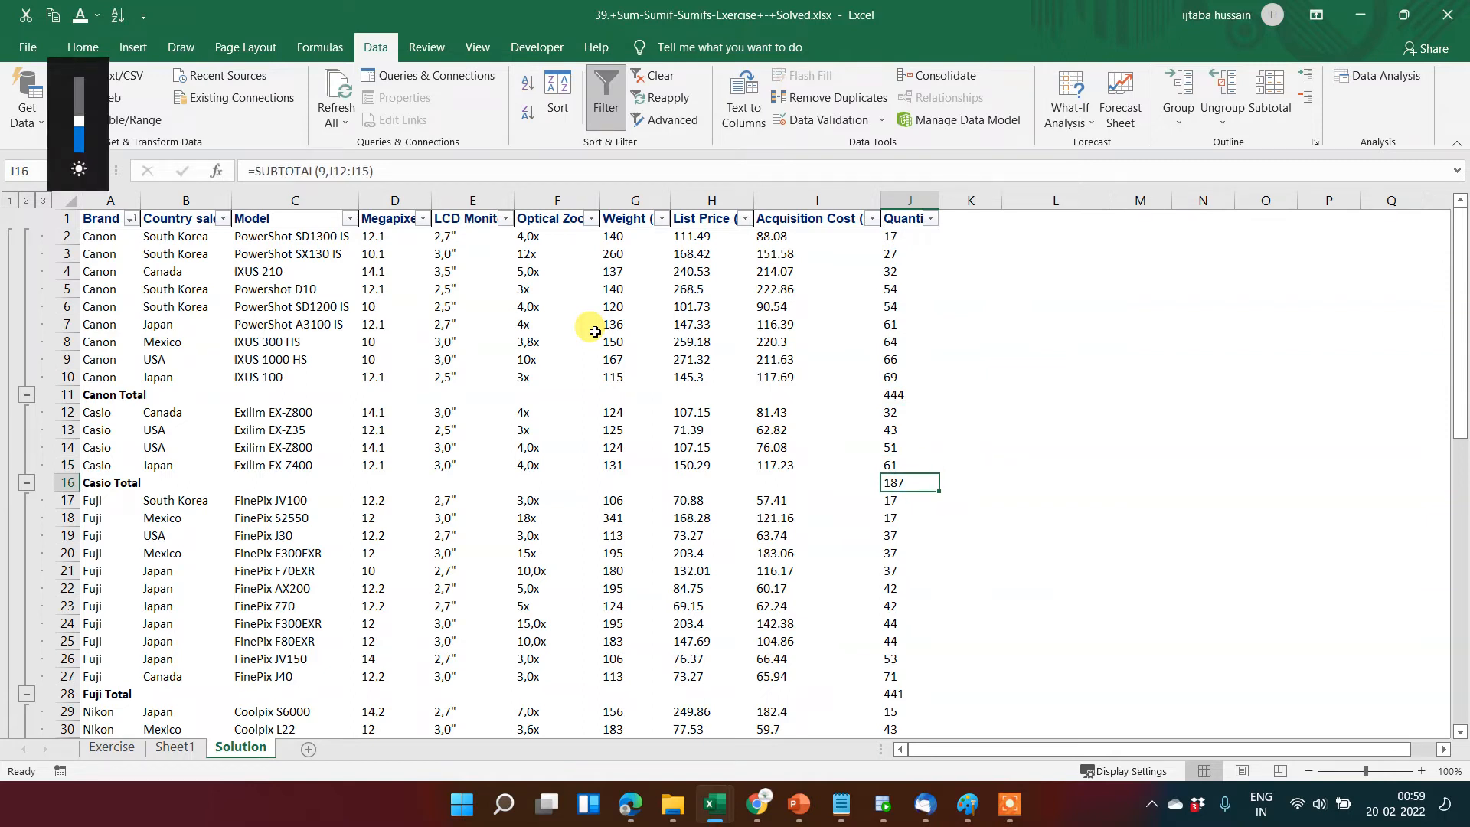
pyautogui.press('XF86MonBrightnessDown')
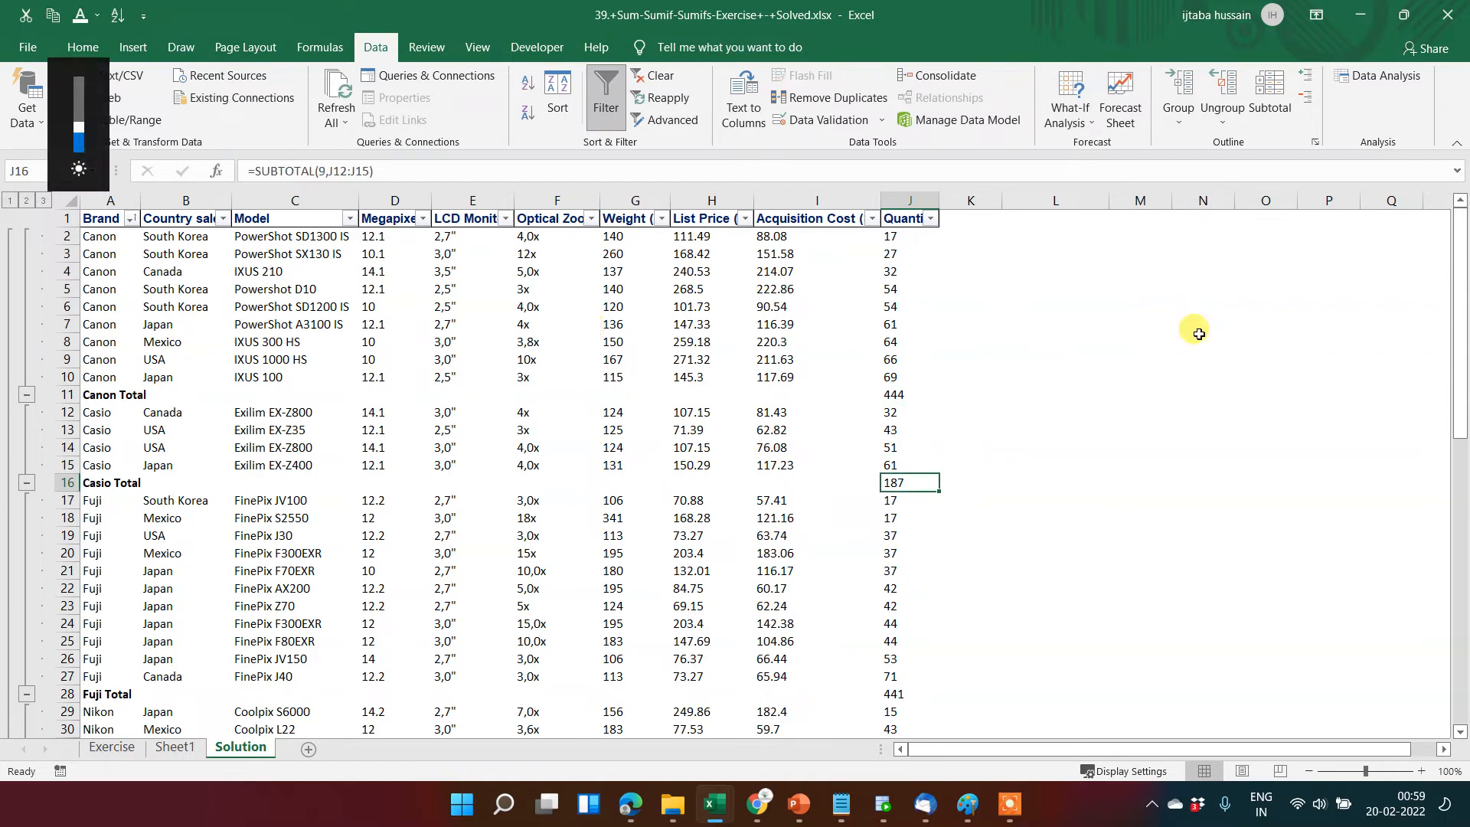
pyautogui.doubleClick(912, 482)
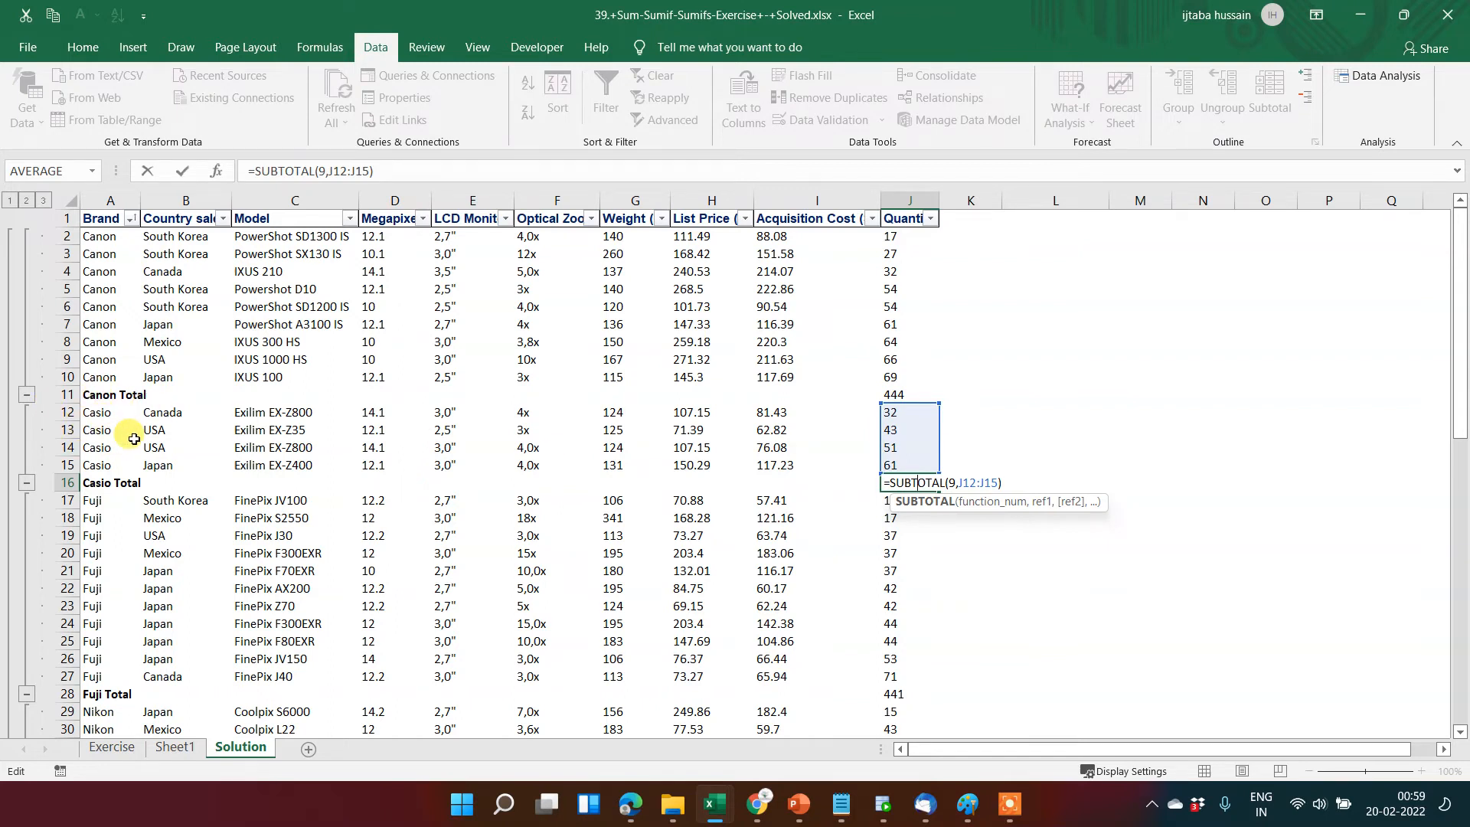
pyautogui.hotkey('ctrl', 'Return')
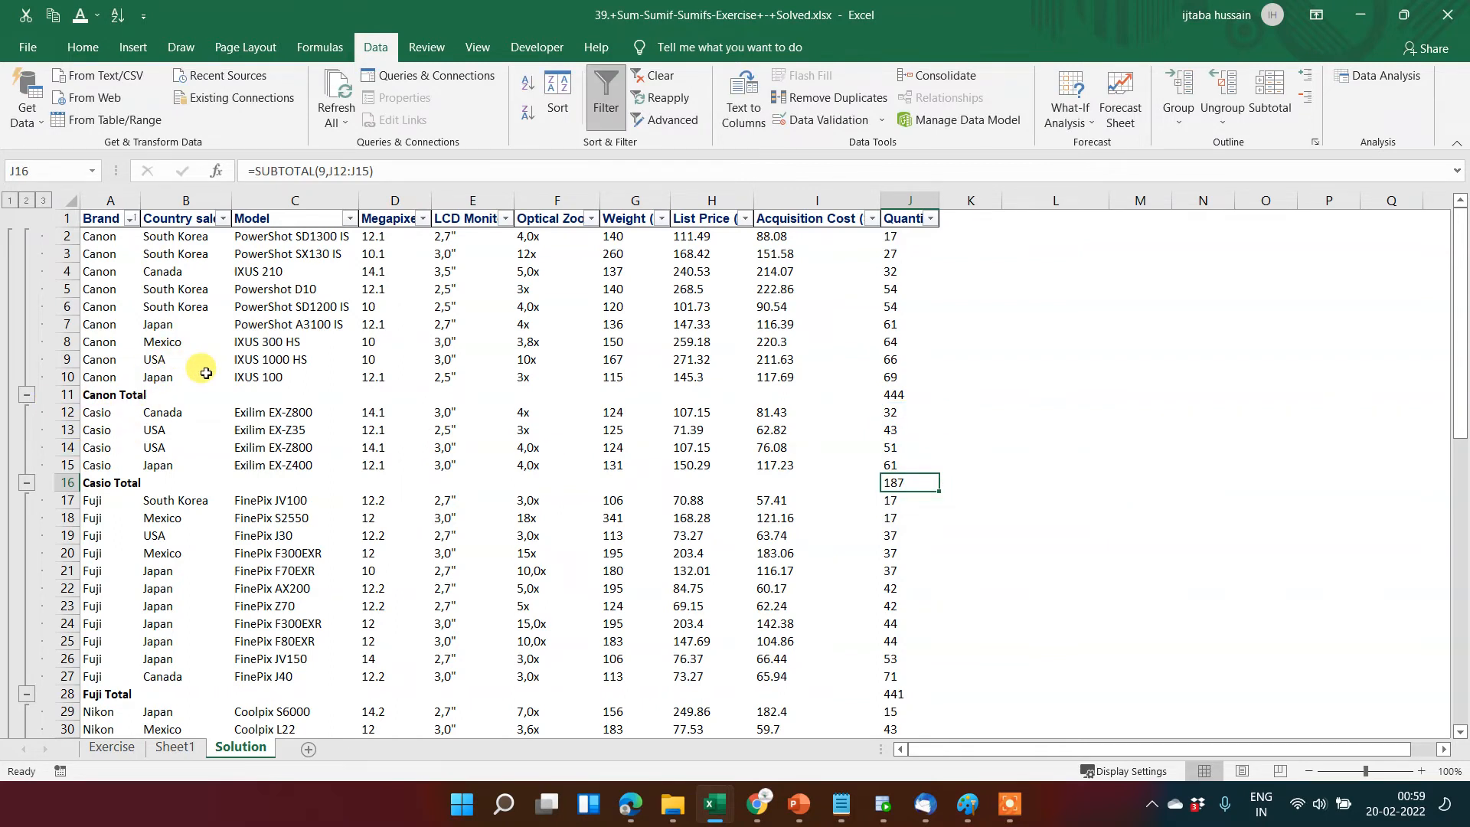
# Collapse the outline to level 1 and select the Grand Total row from column A to Quantity.
pyautogui.click(164, 289)
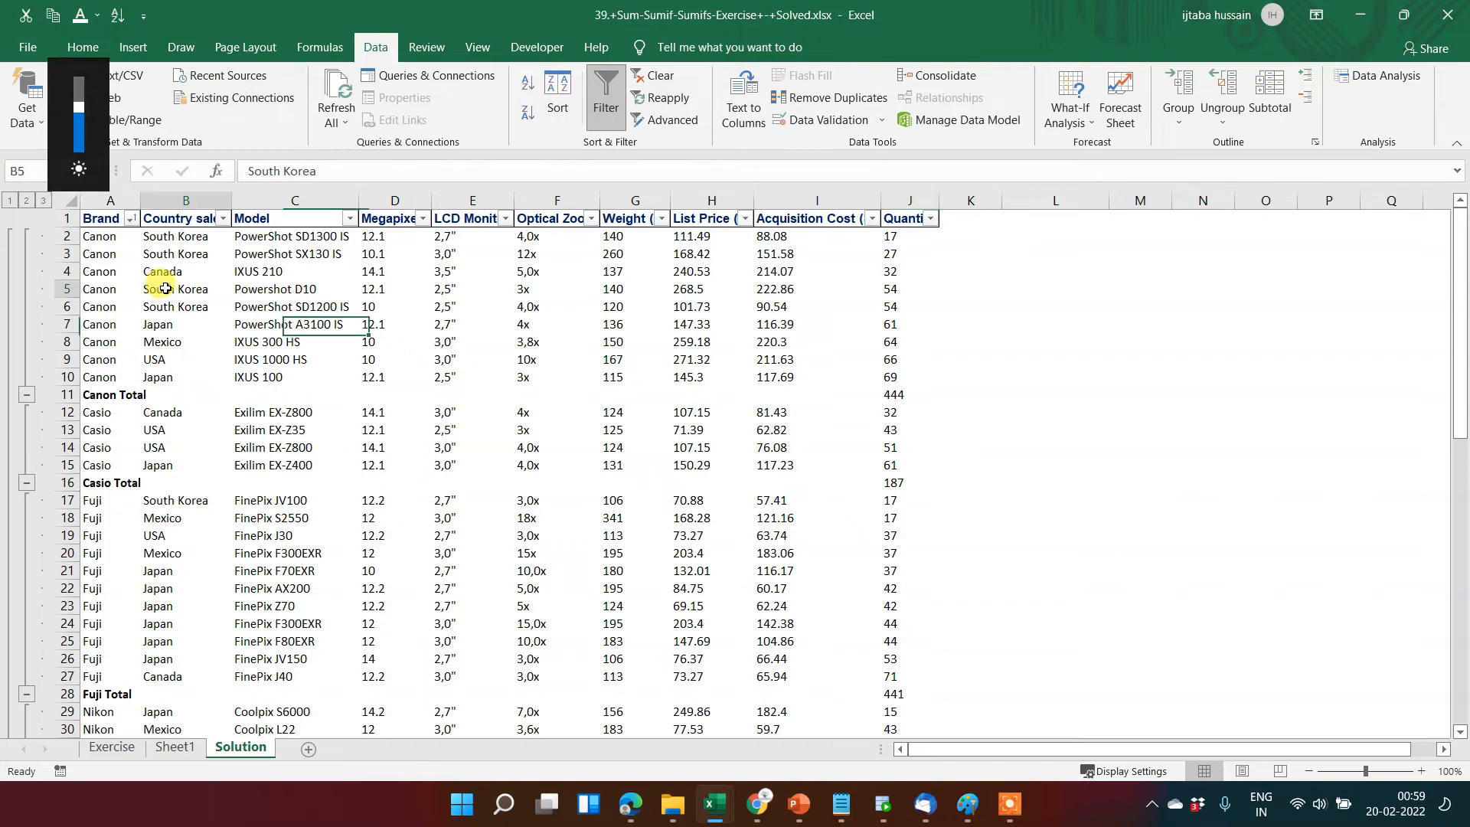
pyautogui.click(10, 200)
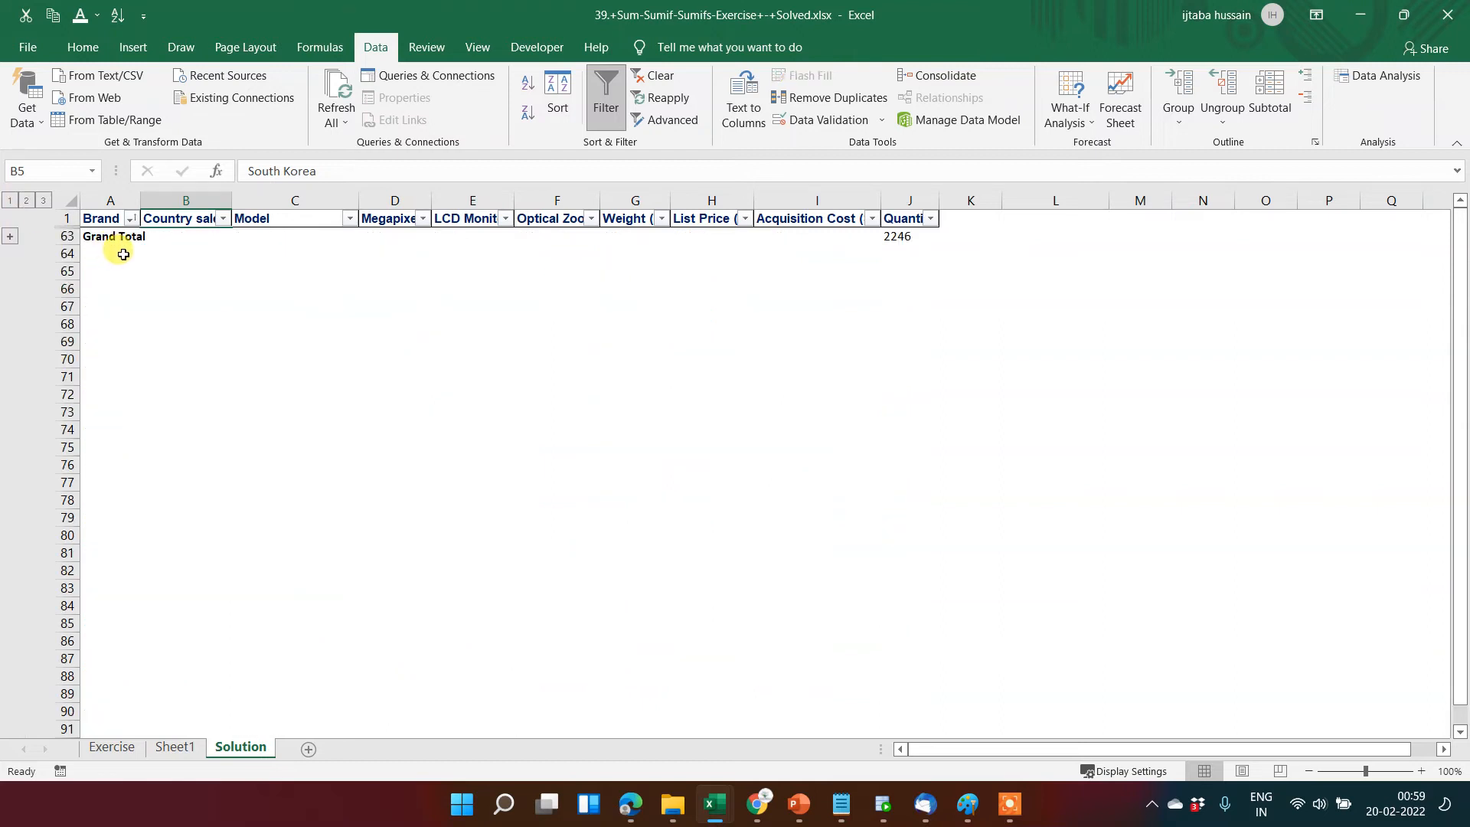
pyautogui.click(107, 233)
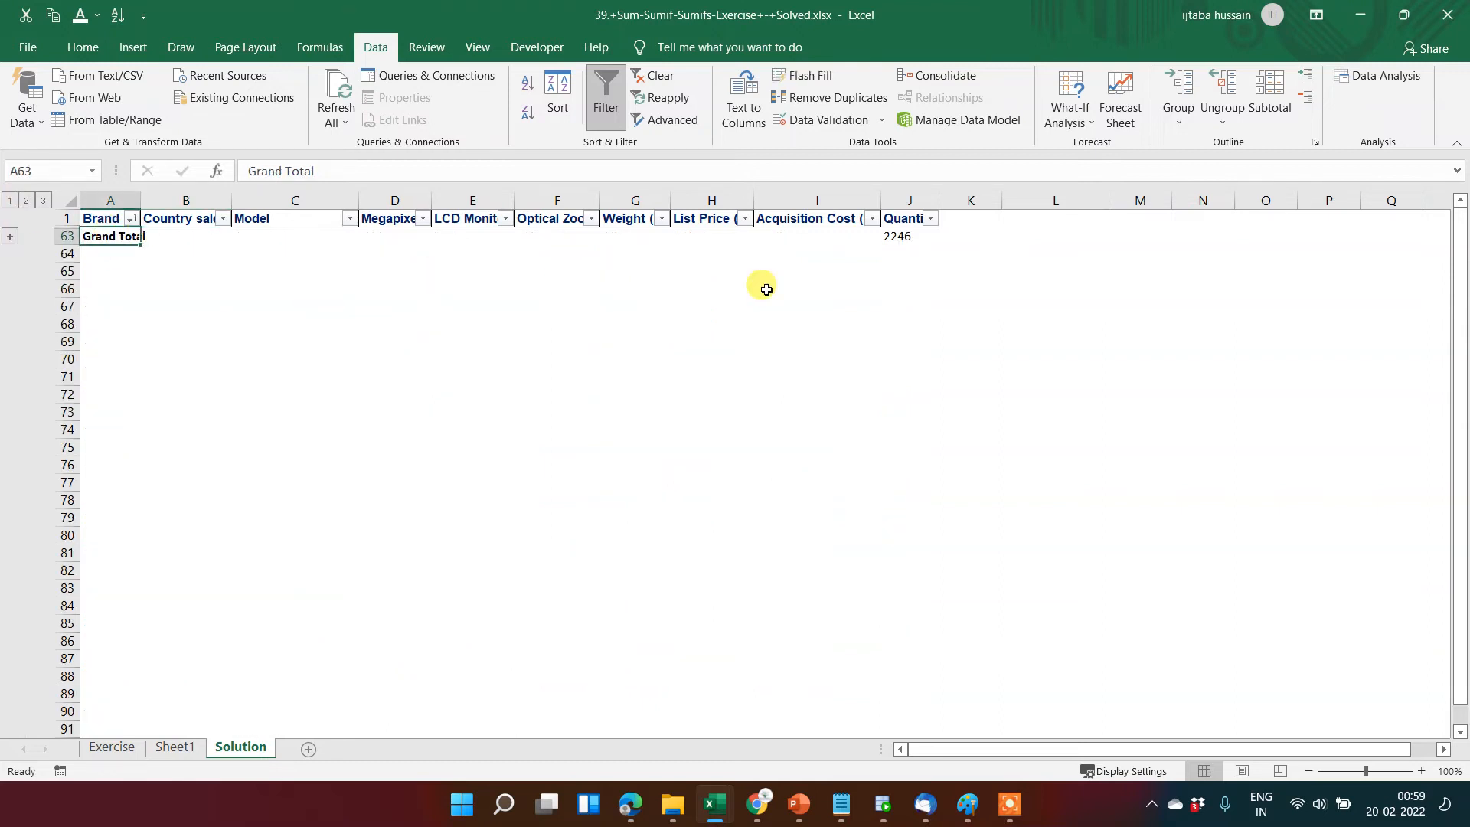
pyautogui.keyDown('shift'); pyautogui.click(909, 235); pyautogui.keyUp('shift')
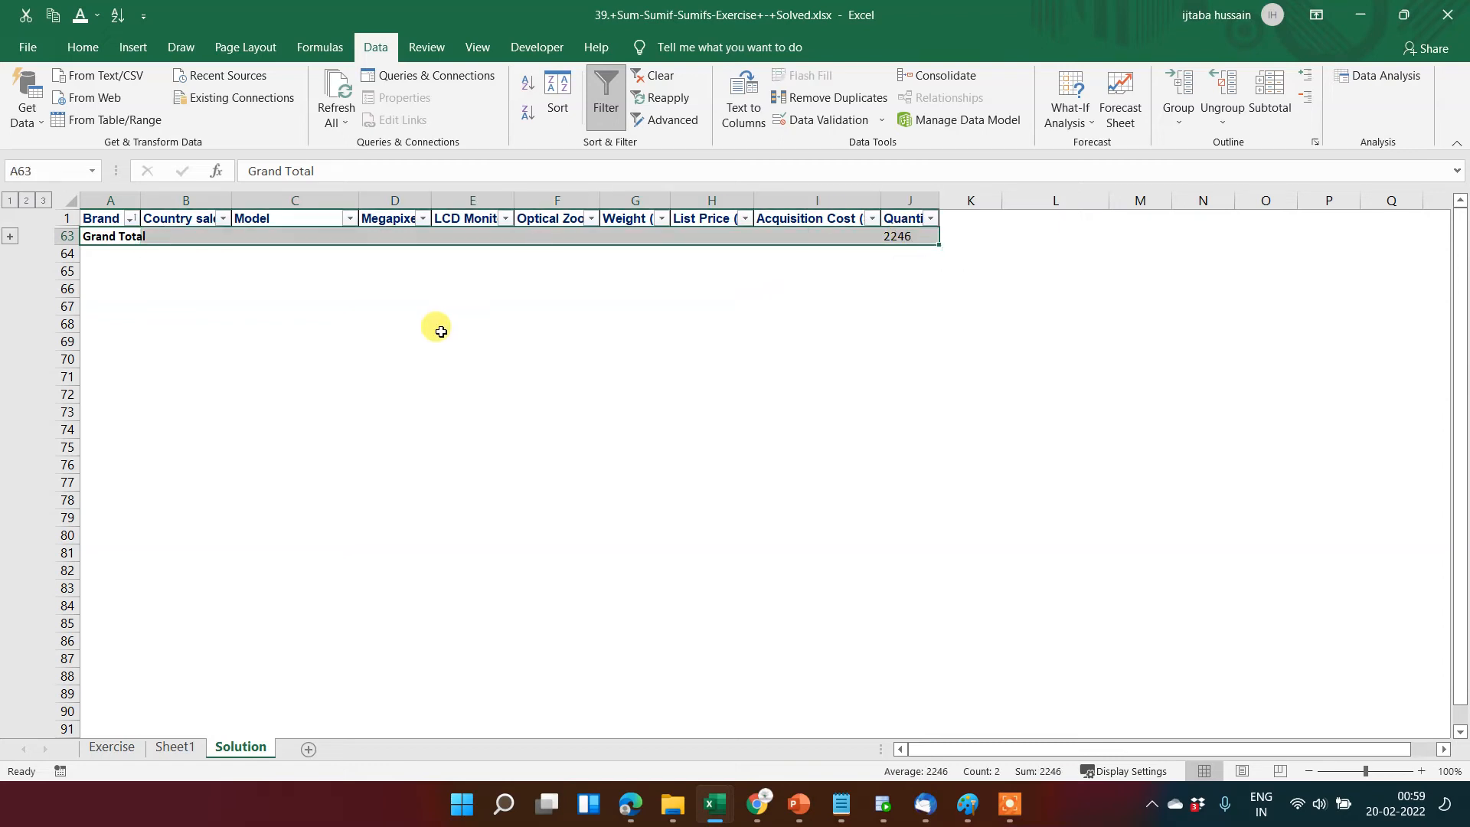
# Show outline level 2 with the total of each brand and select the total labels in the Brand column.
pyautogui.click(25, 202)
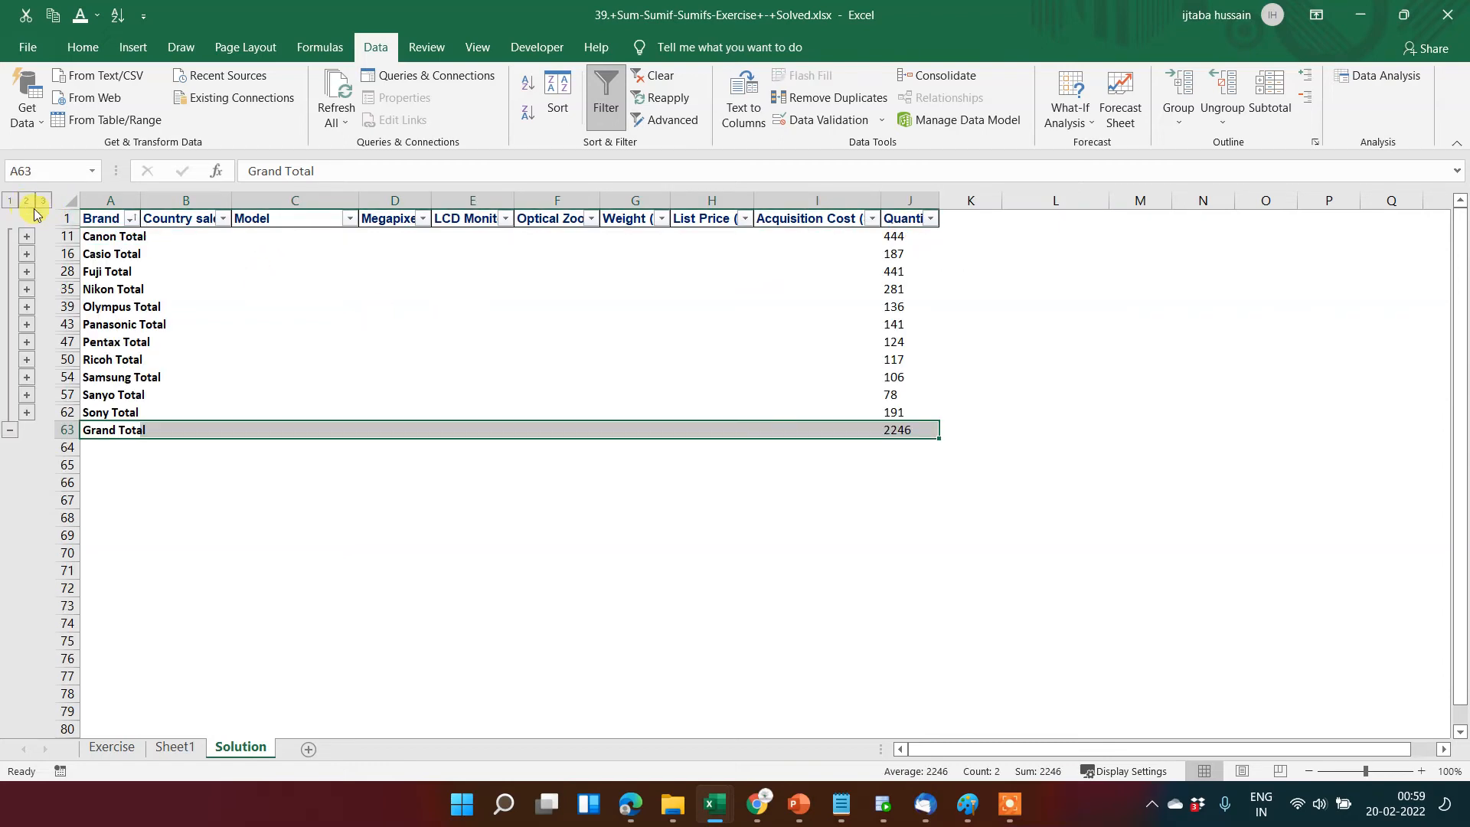
pyautogui.click(110, 215)
pyautogui.moveTo(110, 213); pyautogui.dragTo(108, 448)
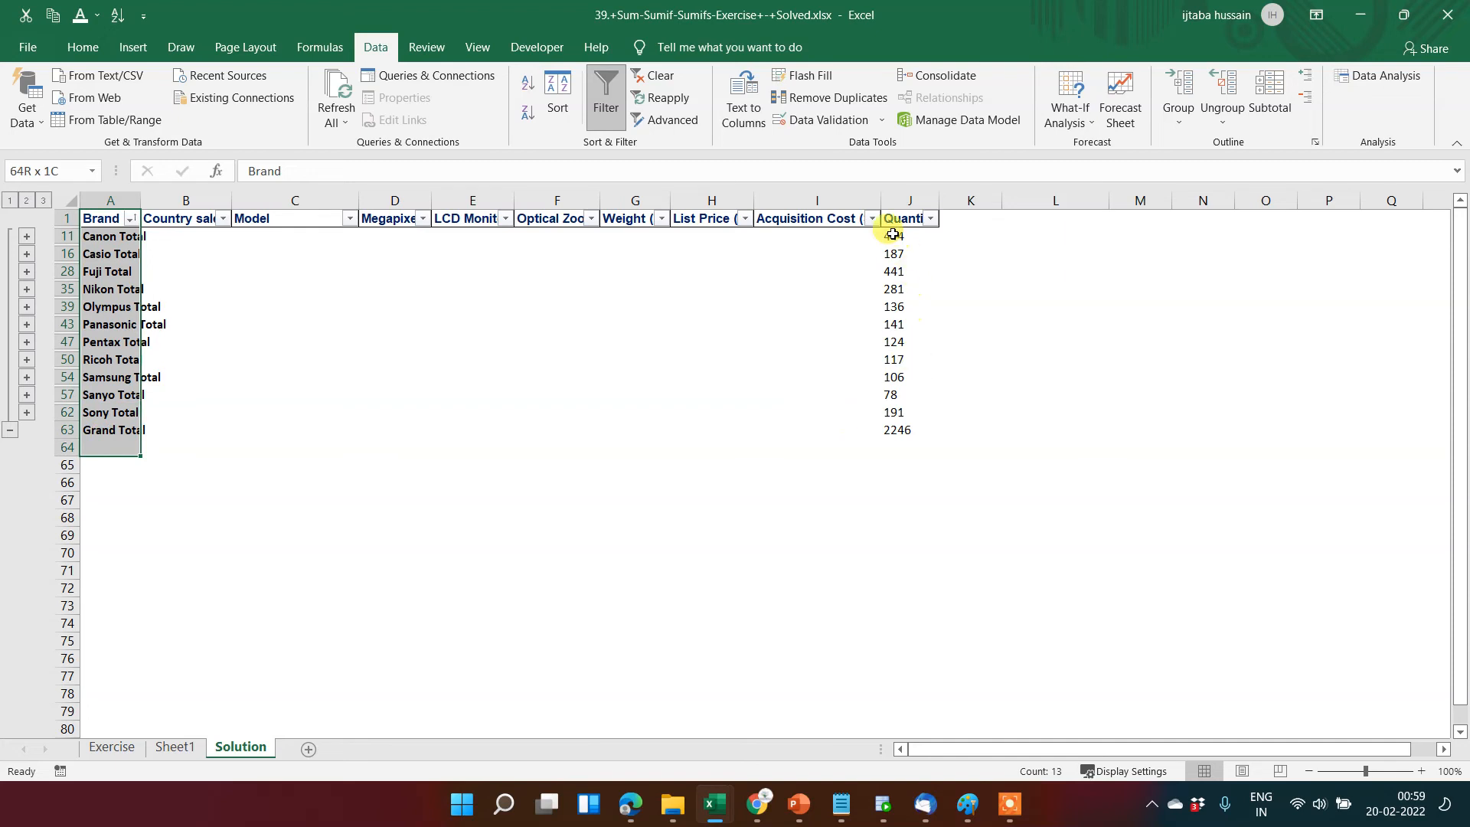
# Expand the outline to level 3 and check the Grand Total and Sony Total formulas in the Quantity column.
pyautogui.click(44, 200)
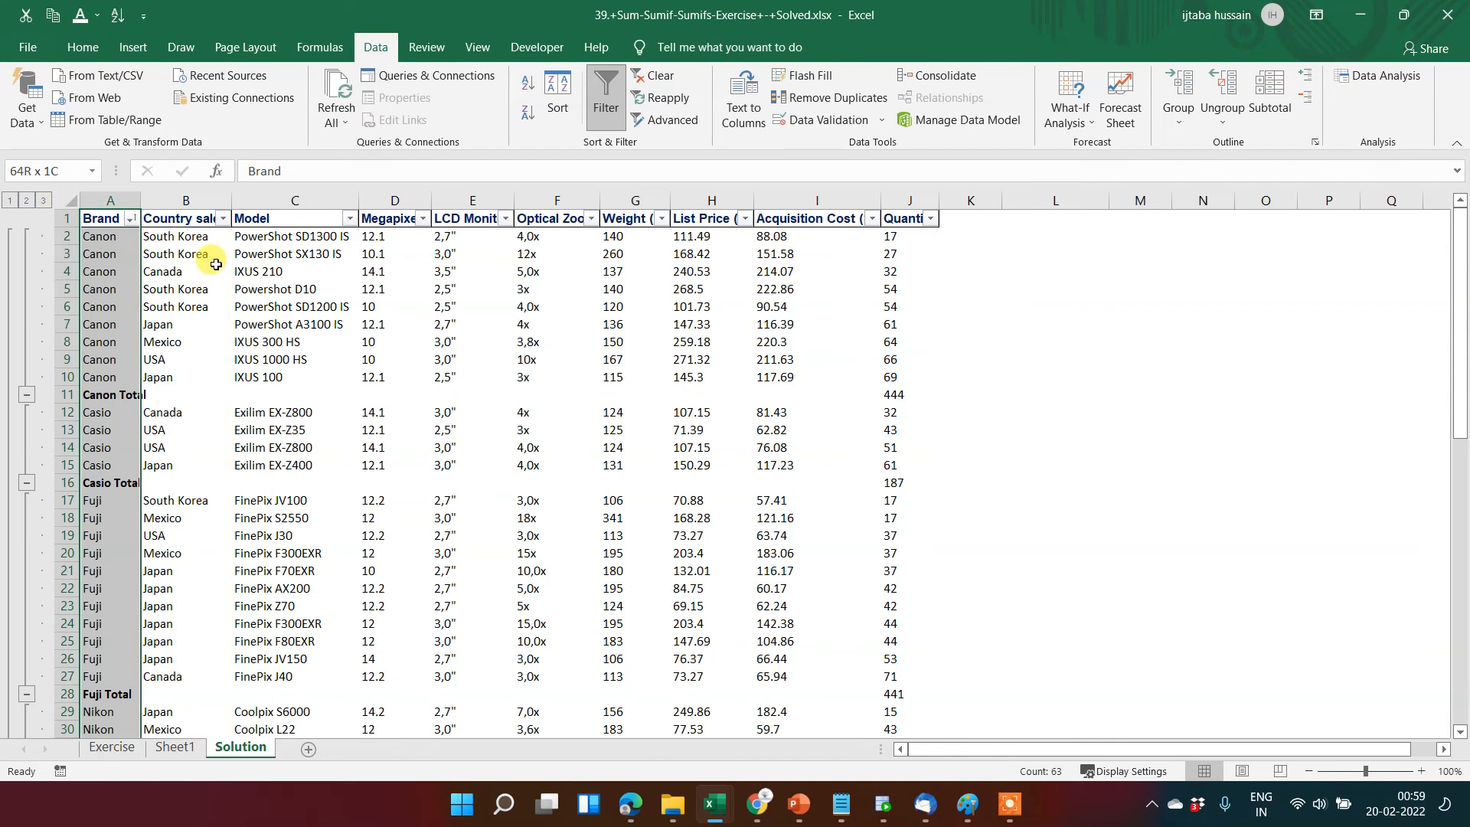
pyautogui.hotkey('ctrl', 'Right')
pyautogui.hotkey('ctrl', 'Down')
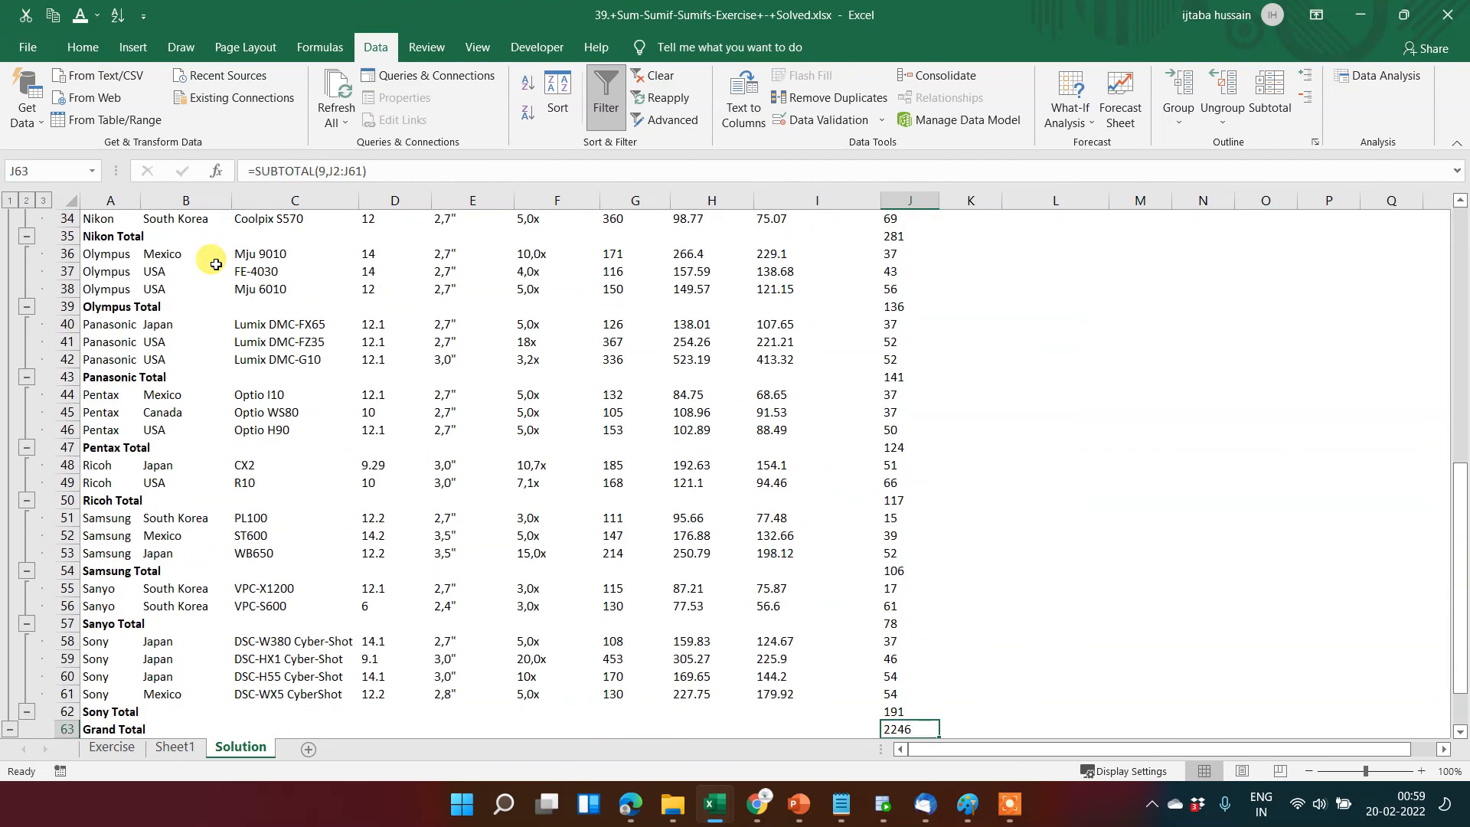
pyautogui.press('Up')
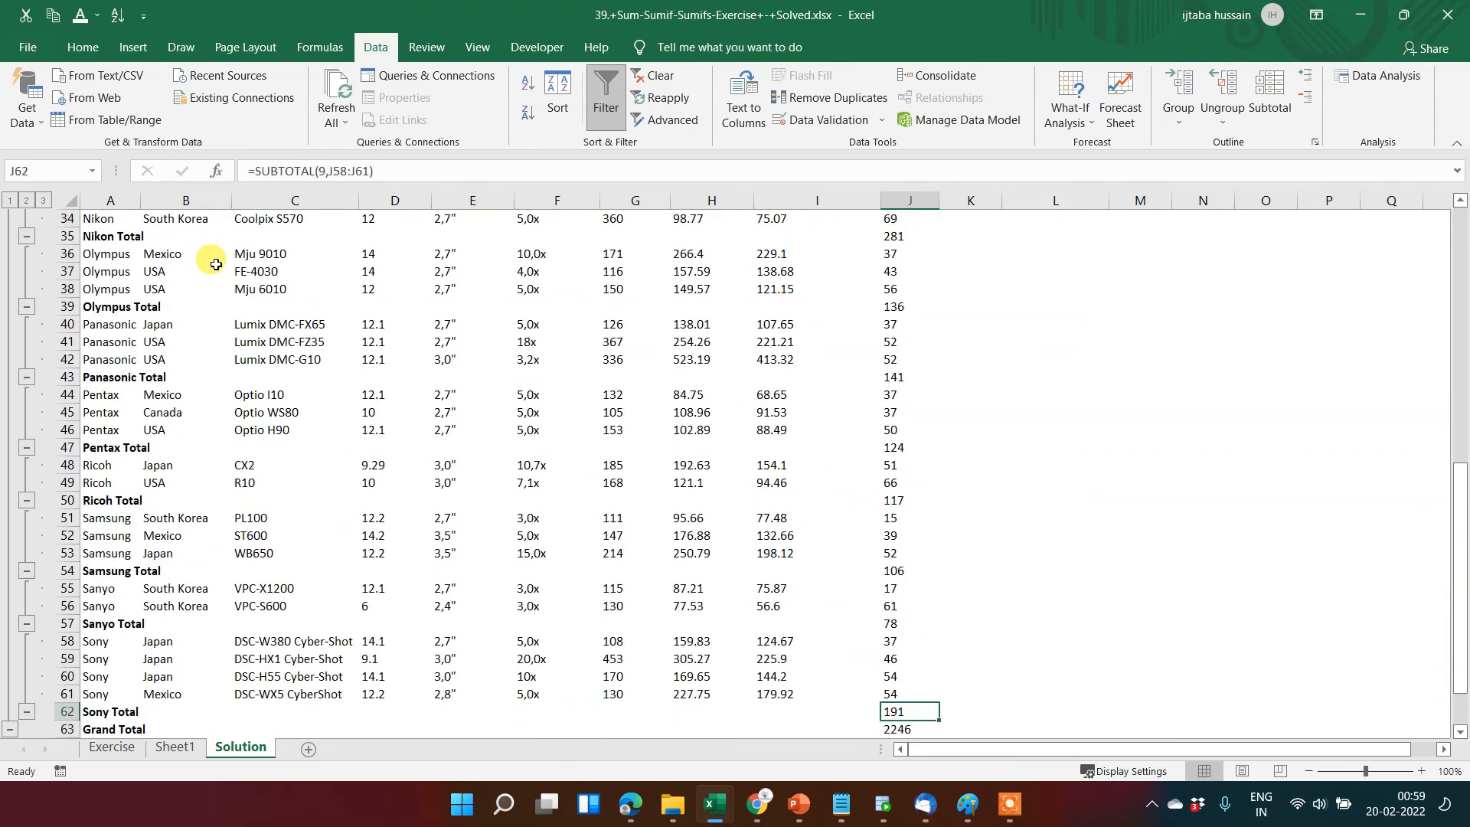
# Select the whole subtotalled table from the Brand header in A1 to the Grand Total quantity in J63.
pyautogui.hotkey('ctrl', 'Up')
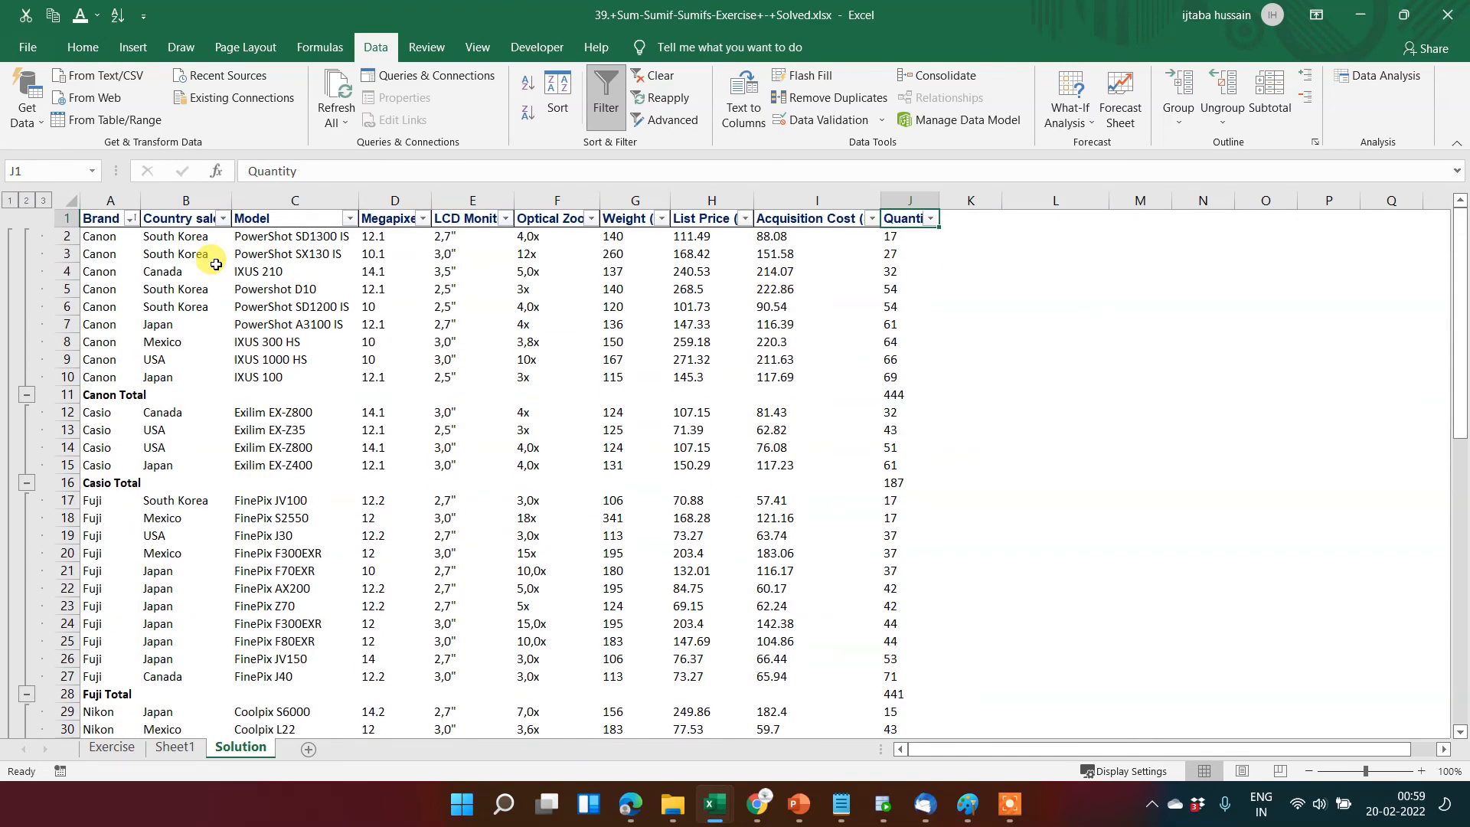
pyautogui.hotkey('ctrl', 'Left')
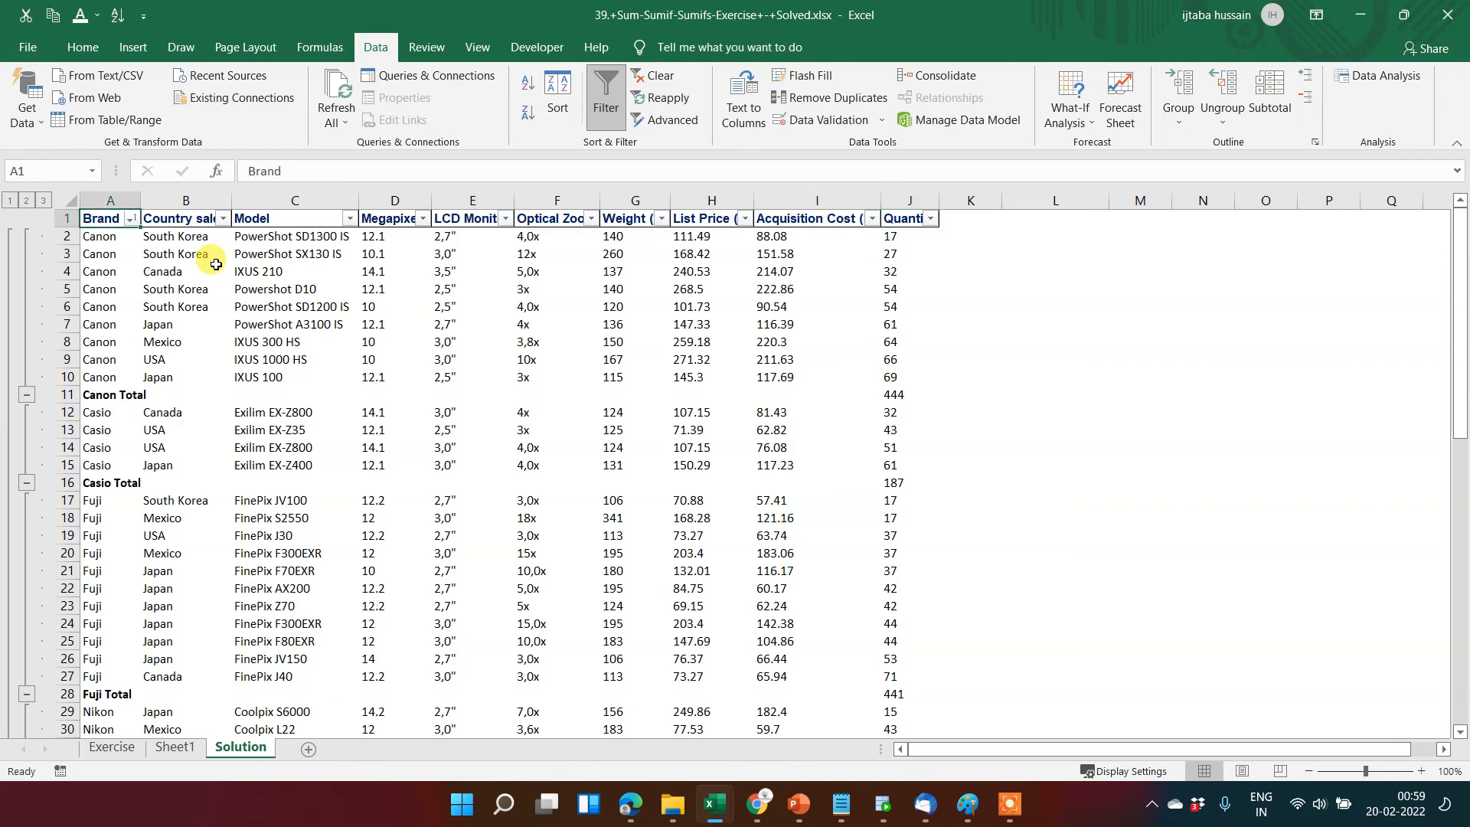
pyautogui.hotkey('ctrl', 'shift', 'Right')
pyautogui.hotkey('ctrl', 'shift', 'Down')
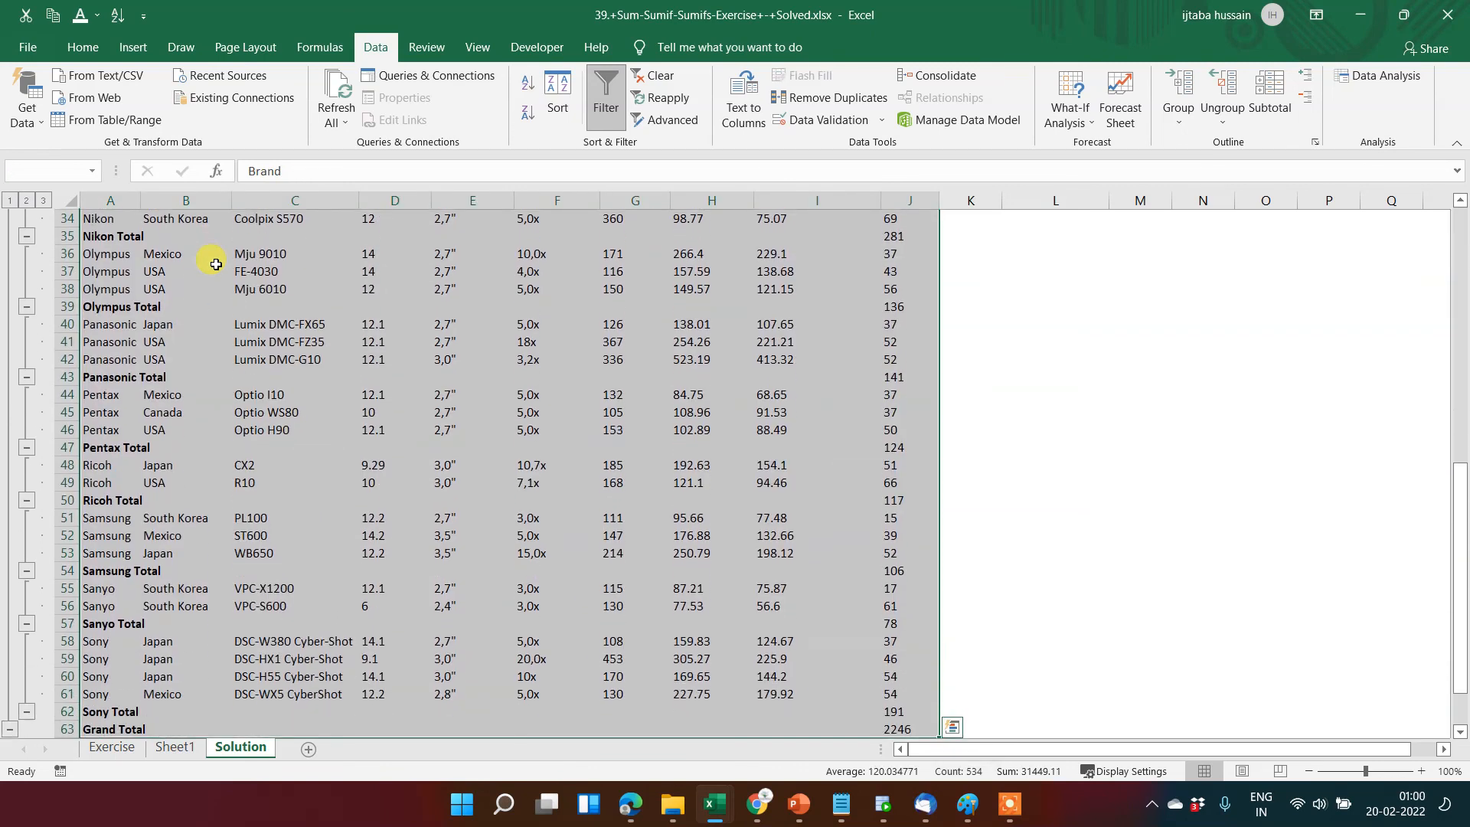